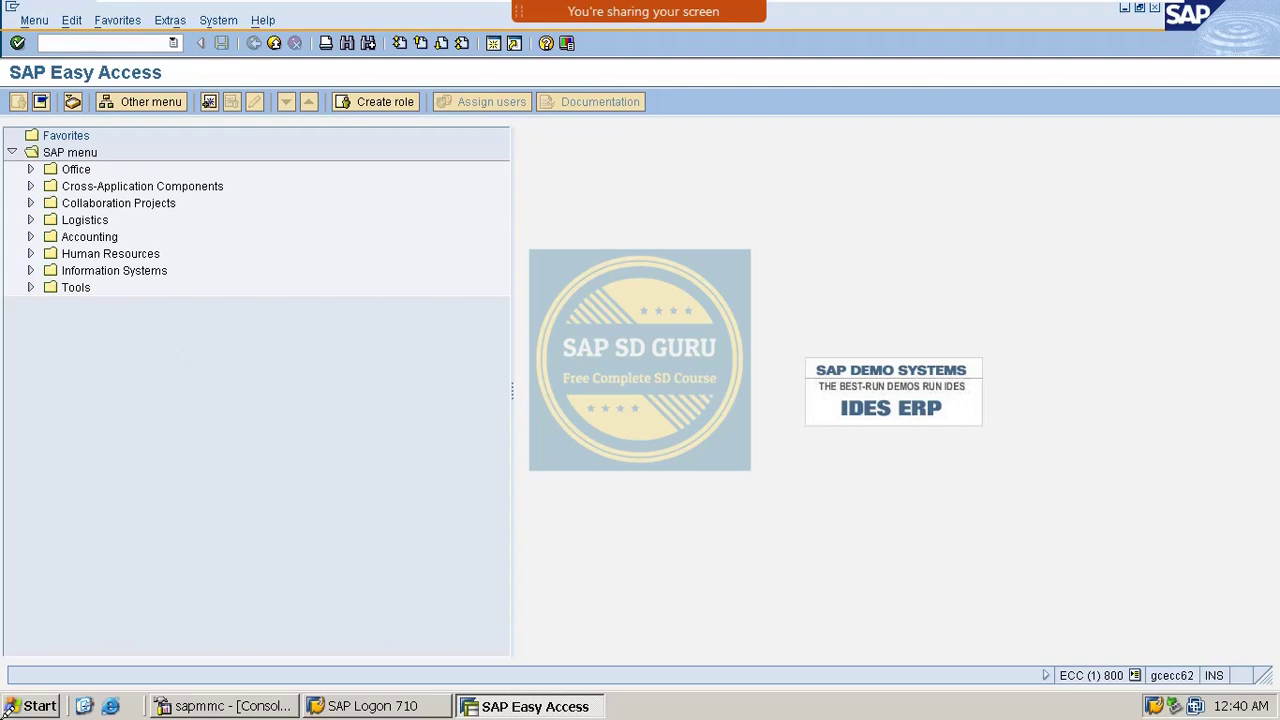
{"action": "mouse_move", "coordinate": [596, 20]}
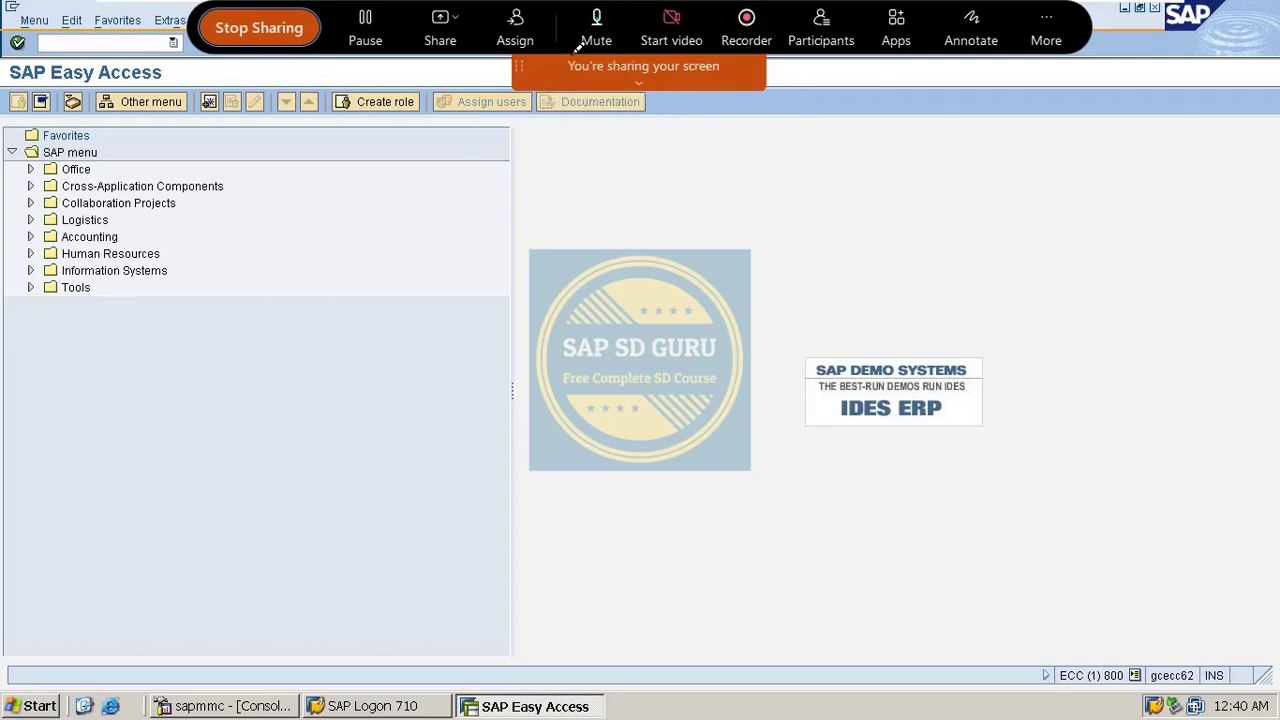
{"action": "left_click", "coordinate": [972, 30]}
{"action": "mouse_move", "coordinate": [383, 258]}
{"action": "left_mouse_down"}
{"action": "mouse_move", "coordinate": [385, 325]}
{"action": "mouse_move", "coordinate": [423, 266]}
{"action": "mouse_move", "coordinate": [480, 286]}
{"action": "mouse_move", "coordinate": [546, 274]}
{"action": "mouse_move", "coordinate": [593, 201]}
{"action": "mouse_move", "coordinate": [640, 242]}
{"action": "mouse_move", "coordinate": [632, 275]}
{"action": "left_mouse_up"}
{"action": "mouse_move", "coordinate": [640, 206]}
{"action": "left_mouse_down"}
{"action": "mouse_move", "coordinate": [648, 196]}
{"action": "mouse_move", "coordinate": [662, 250]}
{"action": "mouse_move", "coordinate": [684, 200]}
{"action": "left_mouse_up"}
{"action": "mouse_move", "coordinate": [800, 196]}
{"action": "left_mouse_down"}
{"action": "mouse_move", "coordinate": [768, 210]}
{"action": "mouse_move", "coordinate": [845, 205]}
{"action": "mouse_move", "coordinate": [935, 175]}
{"action": "mouse_move", "coordinate": [986, 122]}
{"action": "mouse_move", "coordinate": [1045, 118]}
{"action": "mouse_move", "coordinate": [1040, 186]}
{"action": "left_mouse_up"}
{"action": "mouse_move", "coordinate": [960, 276]}
{"action": "left_mouse_down"}
{"action": "mouse_move", "coordinate": [1071, 235]}
{"action": "mouse_move", "coordinate": [1132, 240]}
{"action": "left_mouse_up"}
{"action": "left_click_drag", "start_coordinate": [973, 404], "coordinate": [1098, 292]}
{"action": "left_click_drag", "start_coordinate": [1030, 387], "coordinate": [1106, 323]}
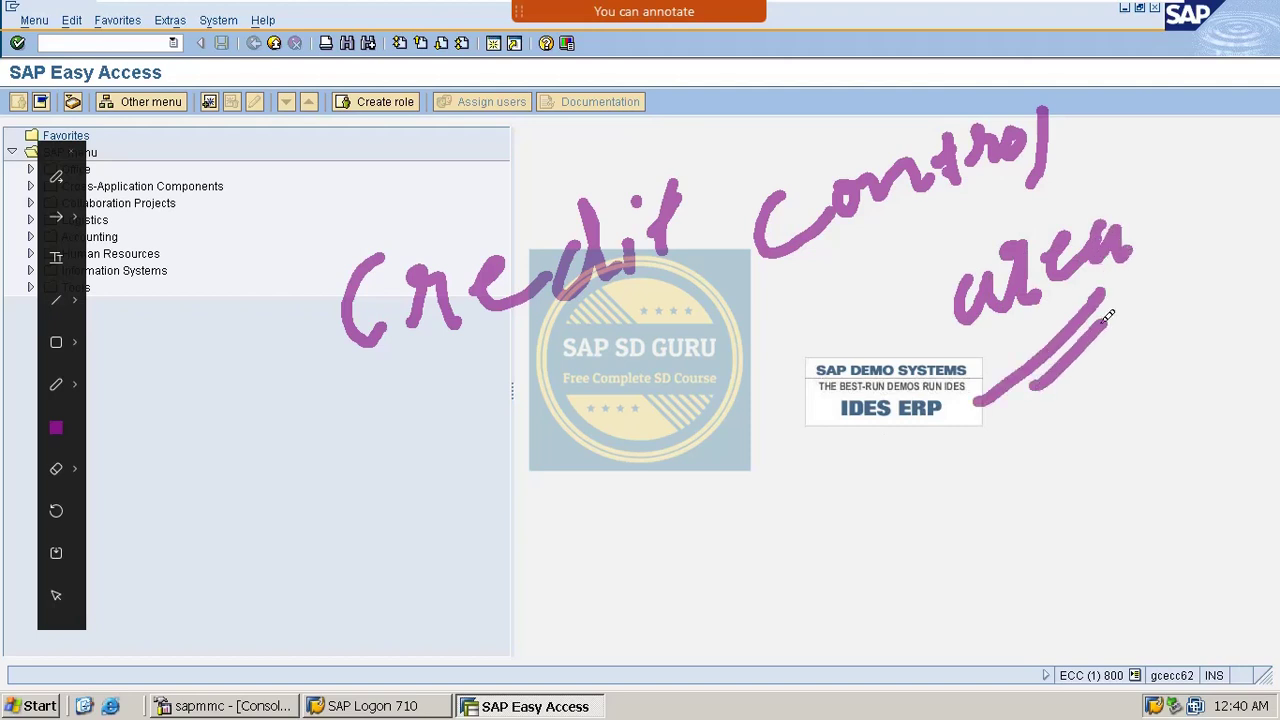
{"action": "mouse_move", "coordinate": [118, 378]}
{"action": "left_mouse_down"}
{"action": "mouse_move", "coordinate": [126, 334]}
{"action": "mouse_move", "coordinate": [186, 362]}
{"action": "left_mouse_up"}
{"action": "left_click_drag", "start_coordinate": [207, 300], "coordinate": [203, 352]}
{"action": "mouse_move", "coordinate": [246, 297]}
{"action": "left_mouse_down"}
{"action": "mouse_move", "coordinate": [243, 283]}
{"action": "mouse_move", "coordinate": [284, 290]}
{"action": "mouse_move", "coordinate": [150, 415]}
{"action": "left_mouse_up"}
{"action": "left_click_drag", "start_coordinate": [146, 476], "coordinate": [220, 392]}
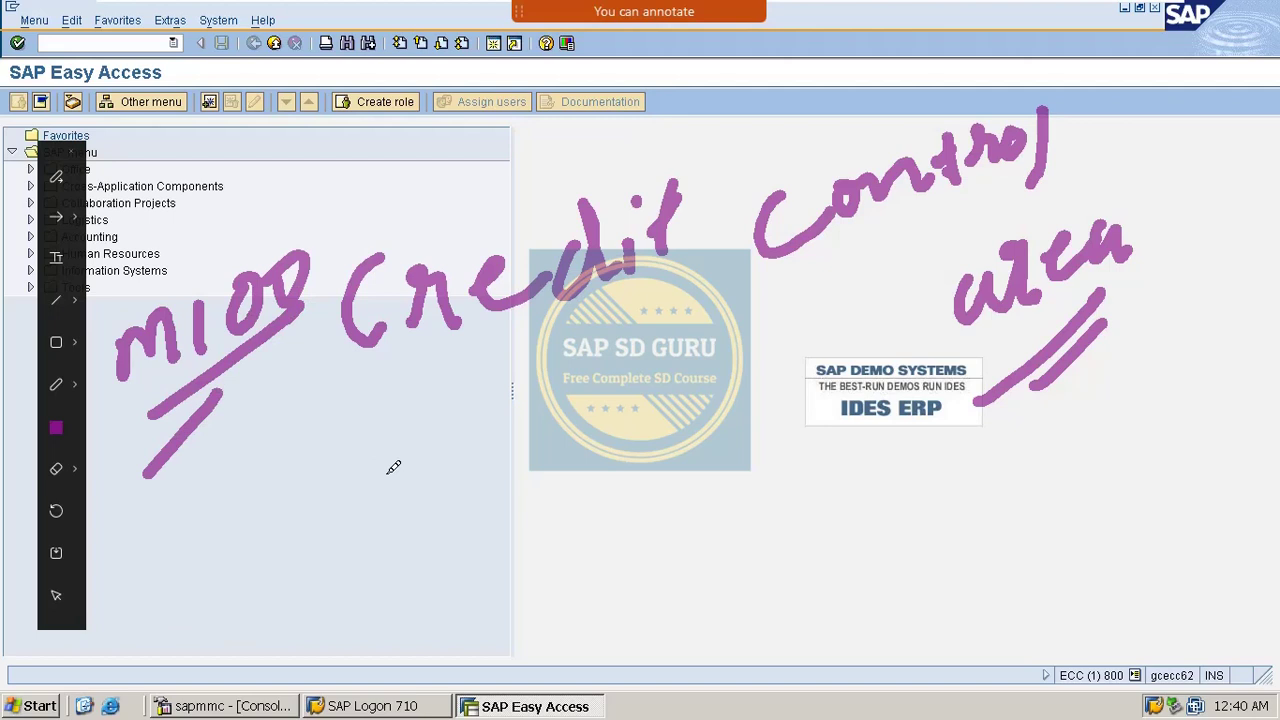
{"action": "key", "text": "Escape"}
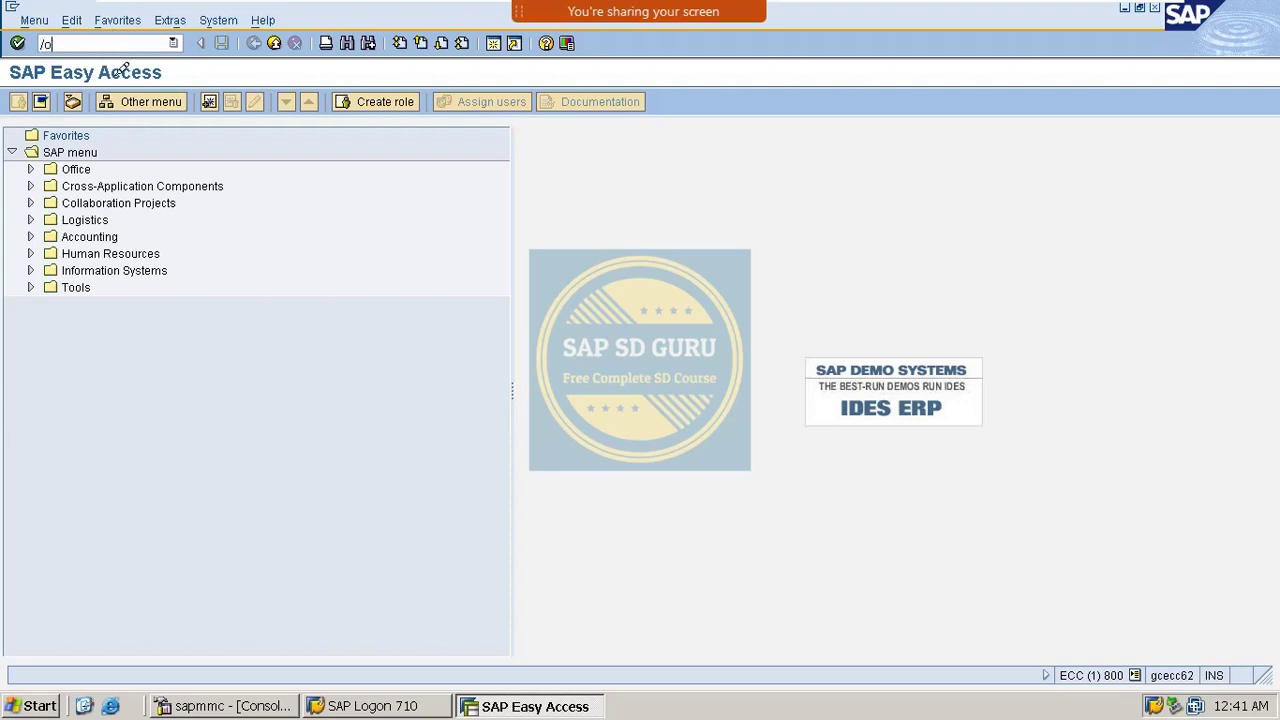
In a new session, open the Define Credit Control Area activity of the SAP Reference IMG, under Enterprise Structure, Definition, Financial Accounting
{"action": "key", "text": "Return"}
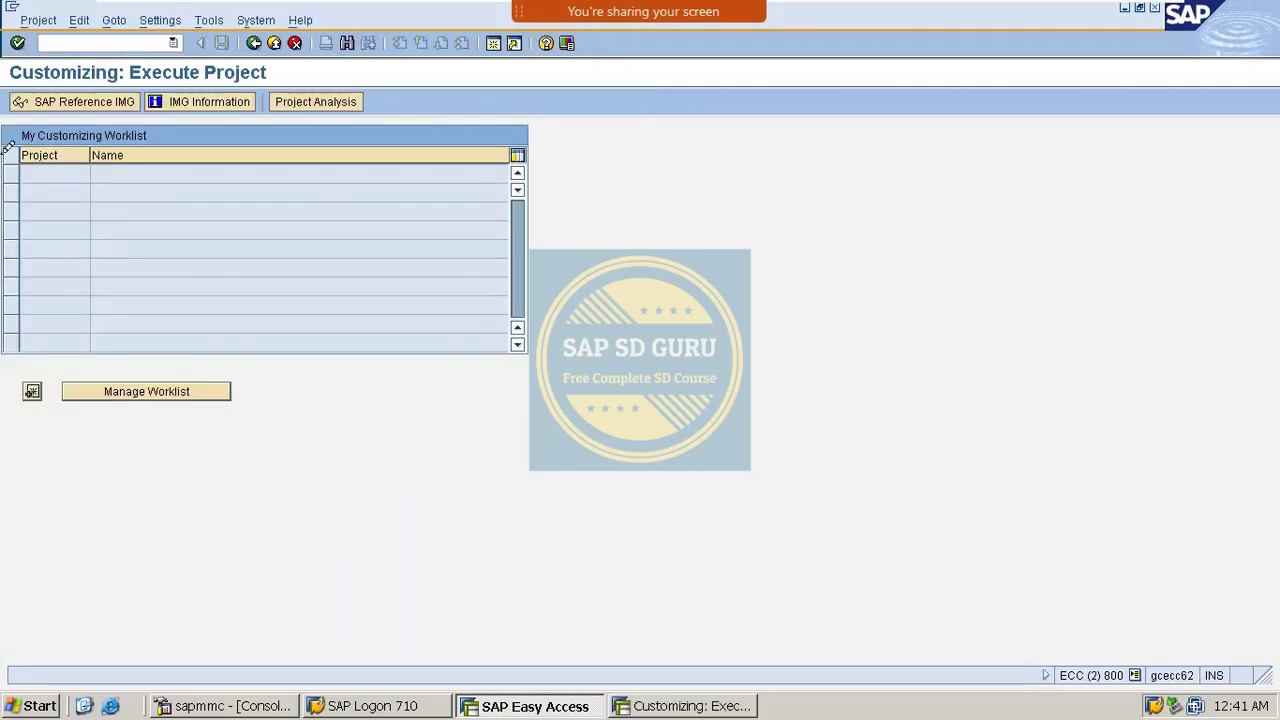
{"action": "left_click", "coordinate": [66, 102]}
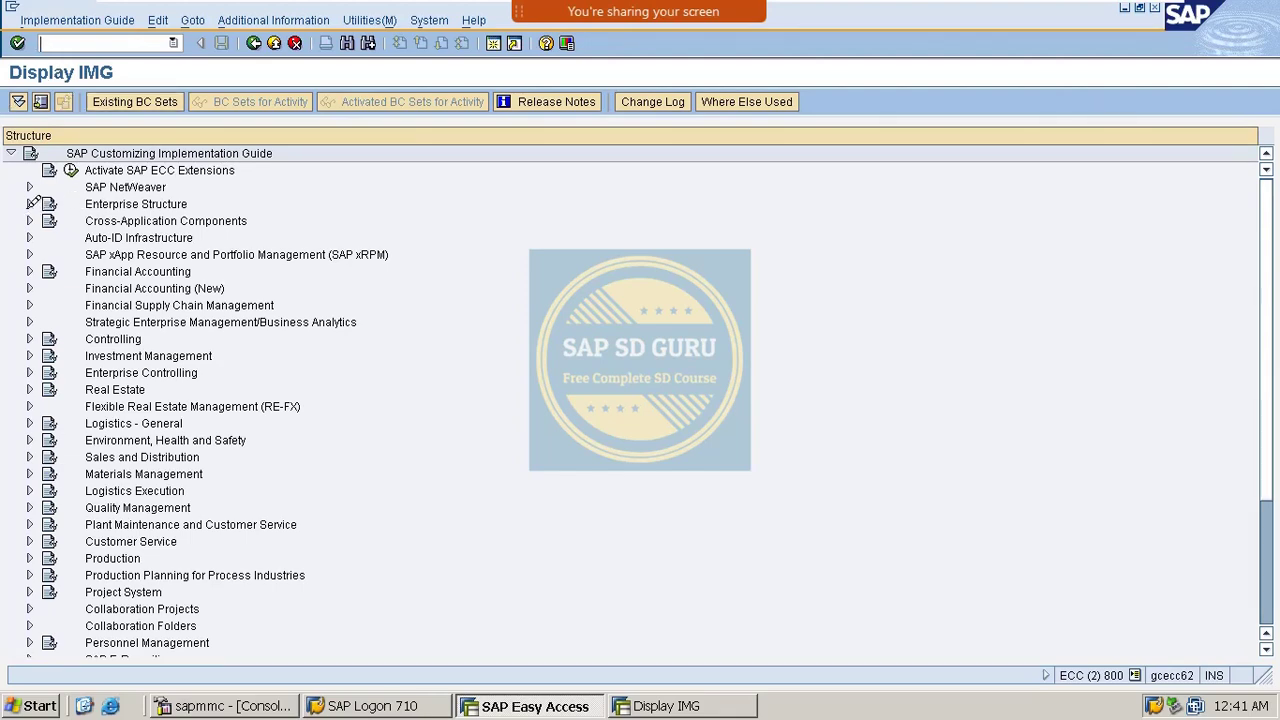
{"action": "left_click", "coordinate": [31, 204]}
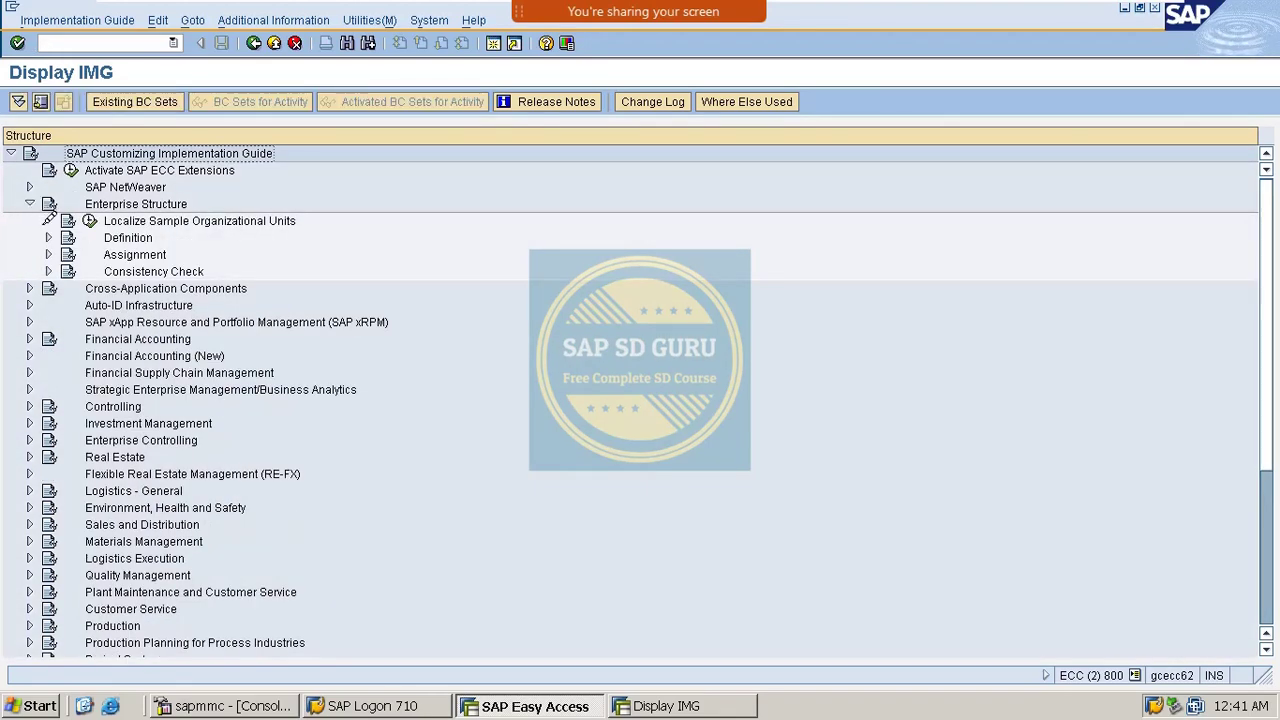
{"action": "left_click", "coordinate": [49, 236]}
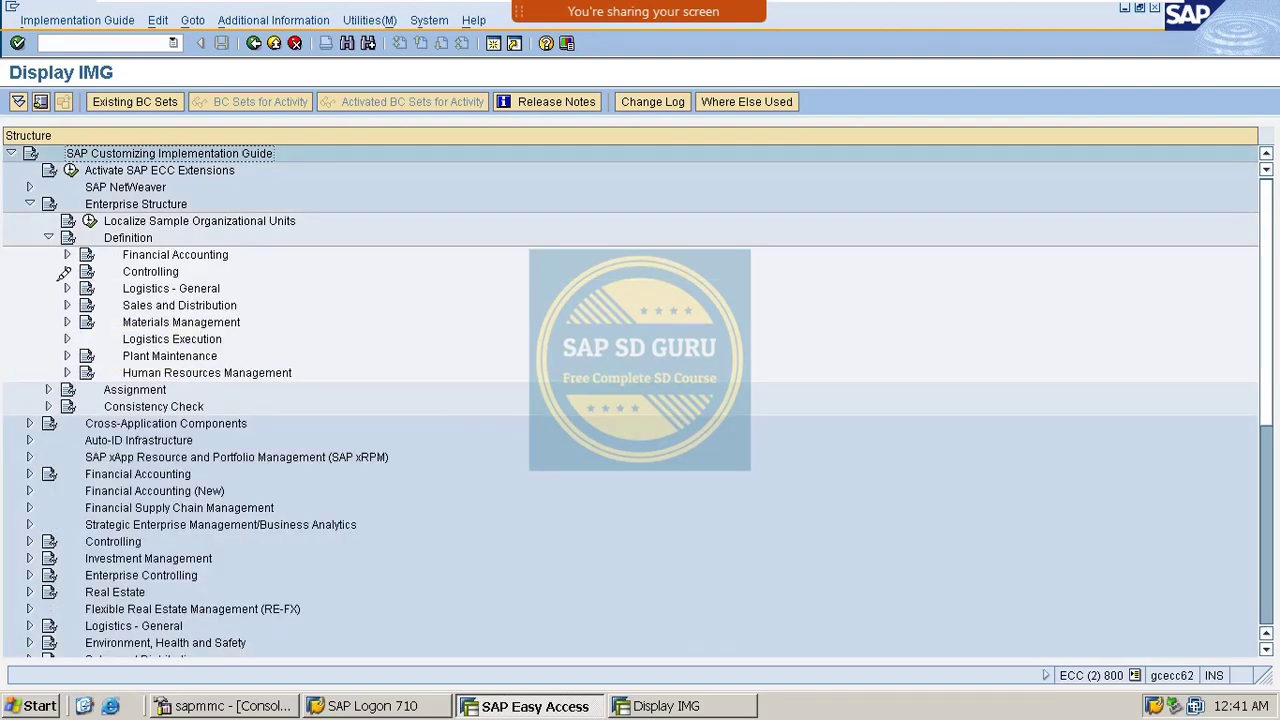
{"action": "left_click", "coordinate": [67, 254]}
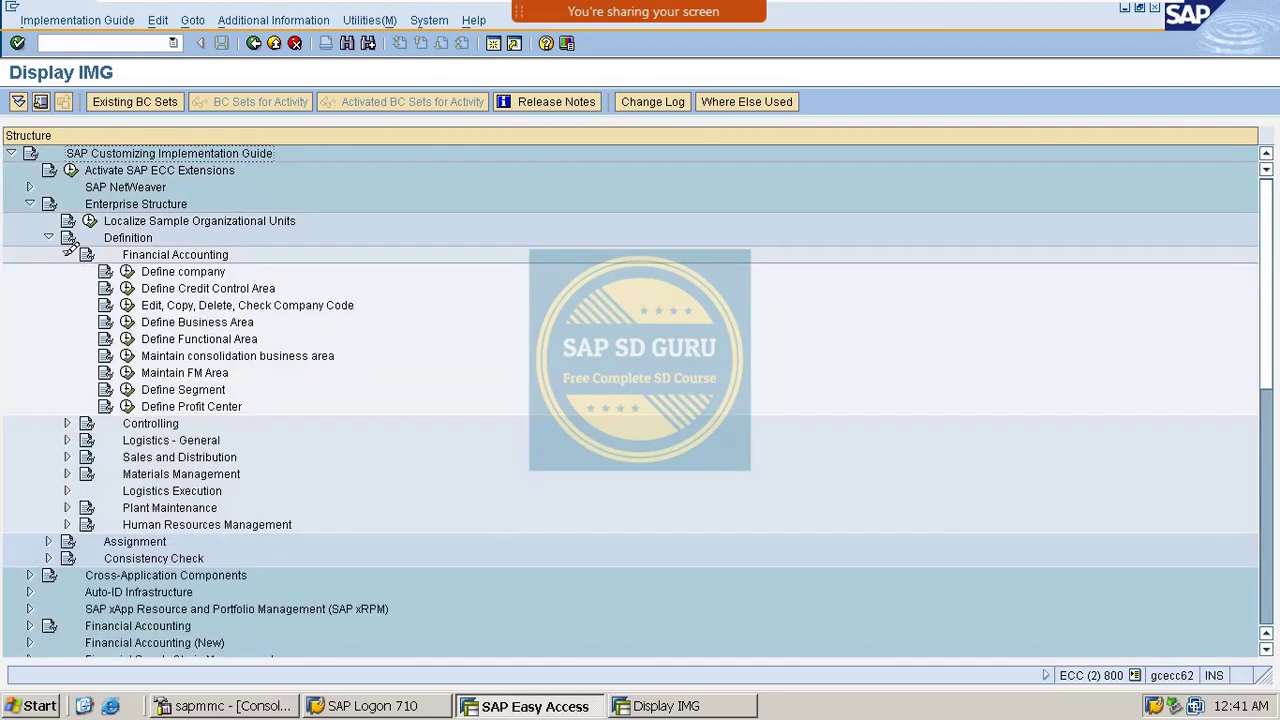
{"action": "left_click", "coordinate": [127, 286]}
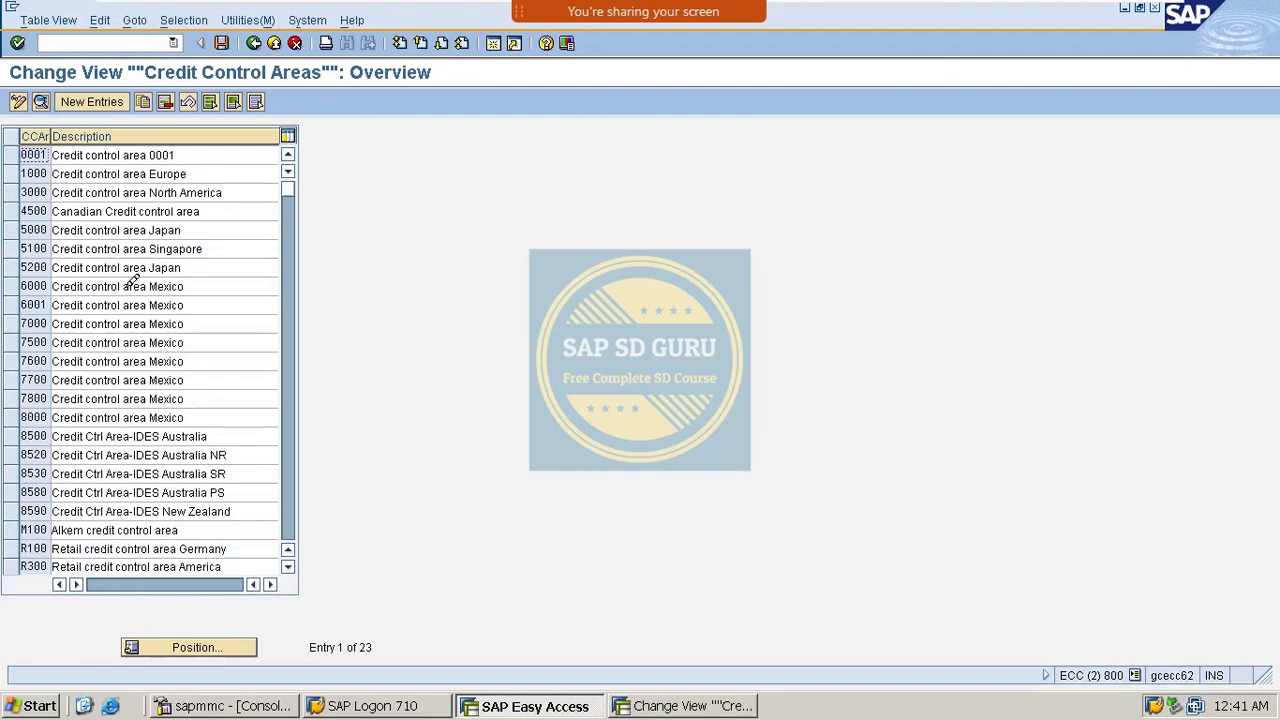
Position the credit control areas list on M100 and open the details of that entry
{"action": "left_click", "coordinate": [200, 645]}
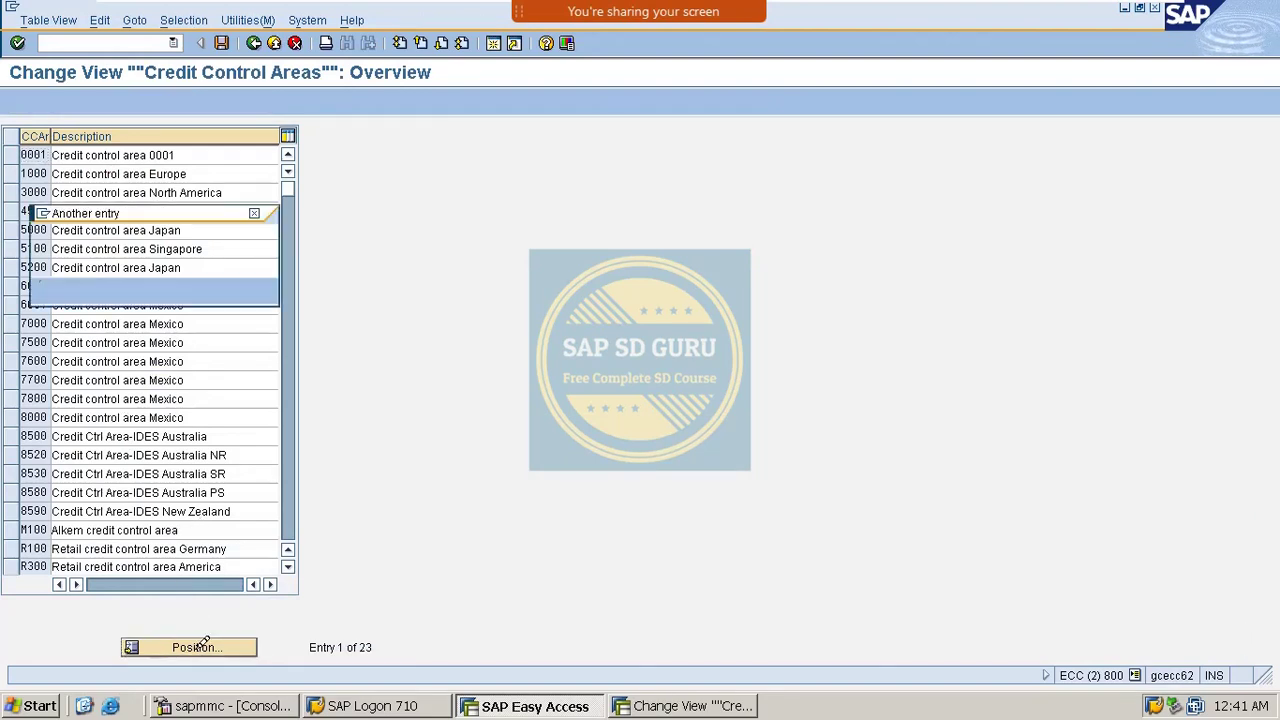
{"action": "type", "text": "m1"}
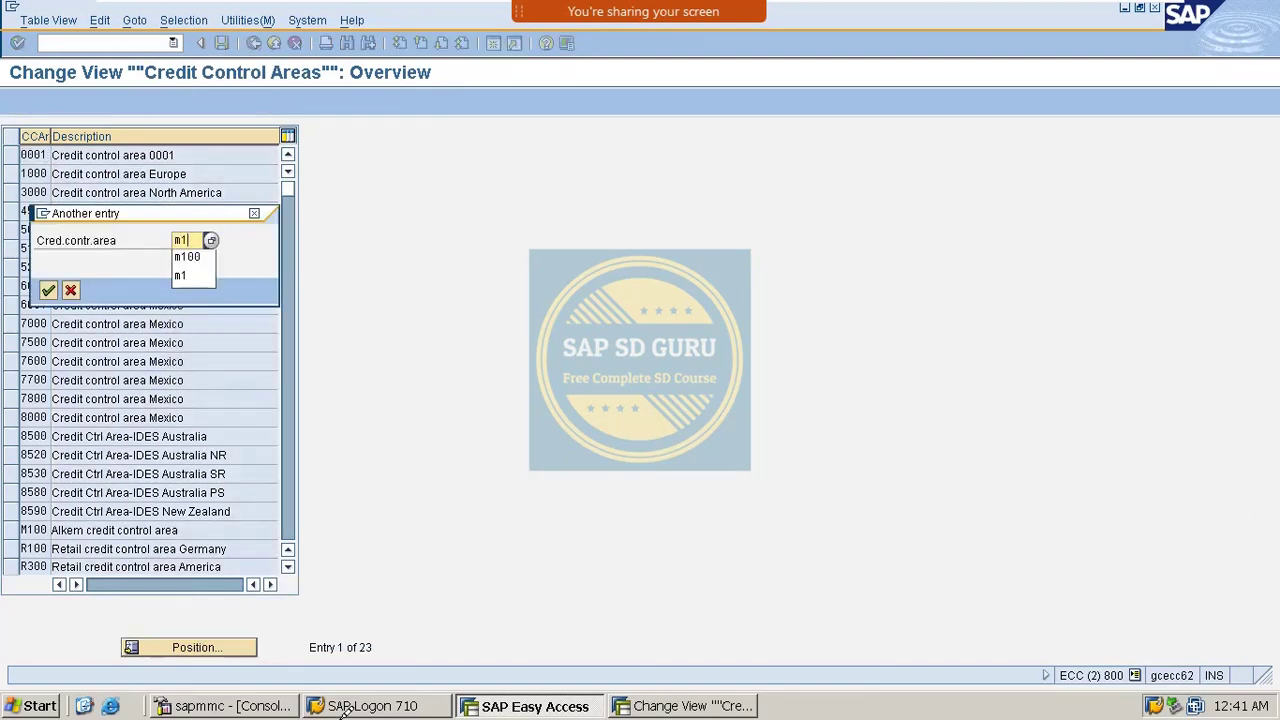
{"action": "type", "text": "00"}
{"action": "key", "text": "Return"}
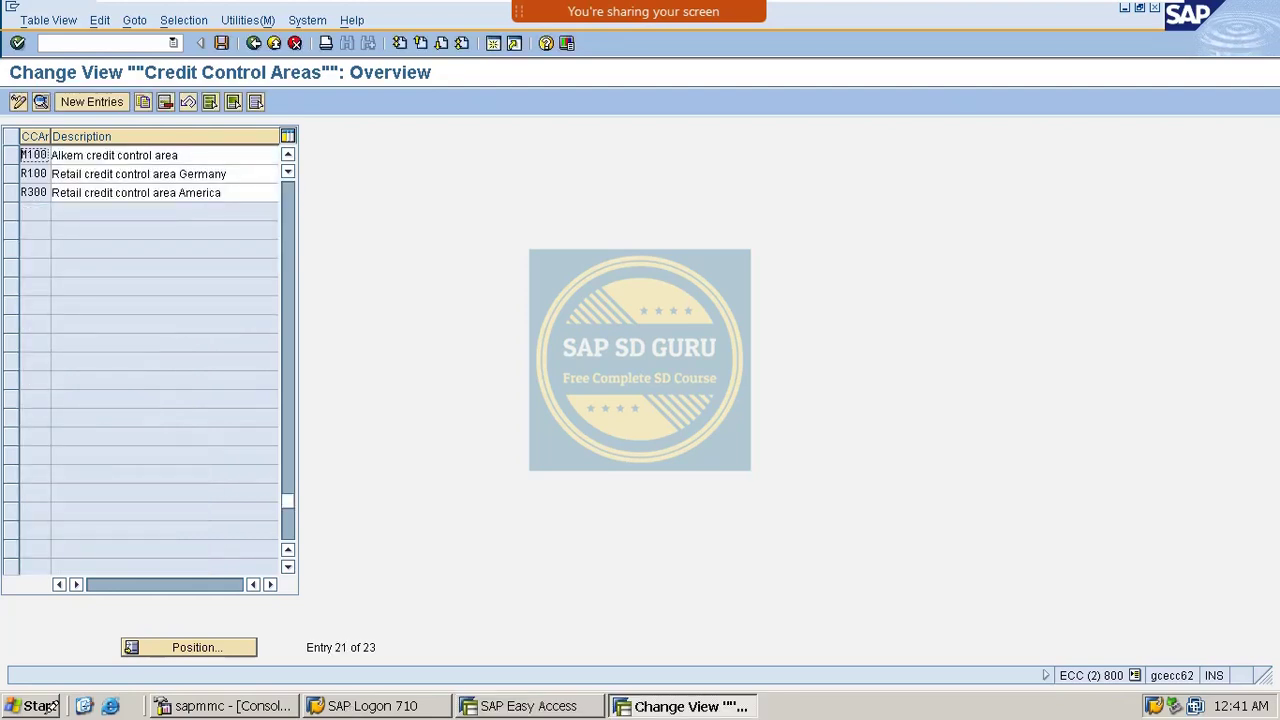
{"action": "left_click", "coordinate": [14, 151]}
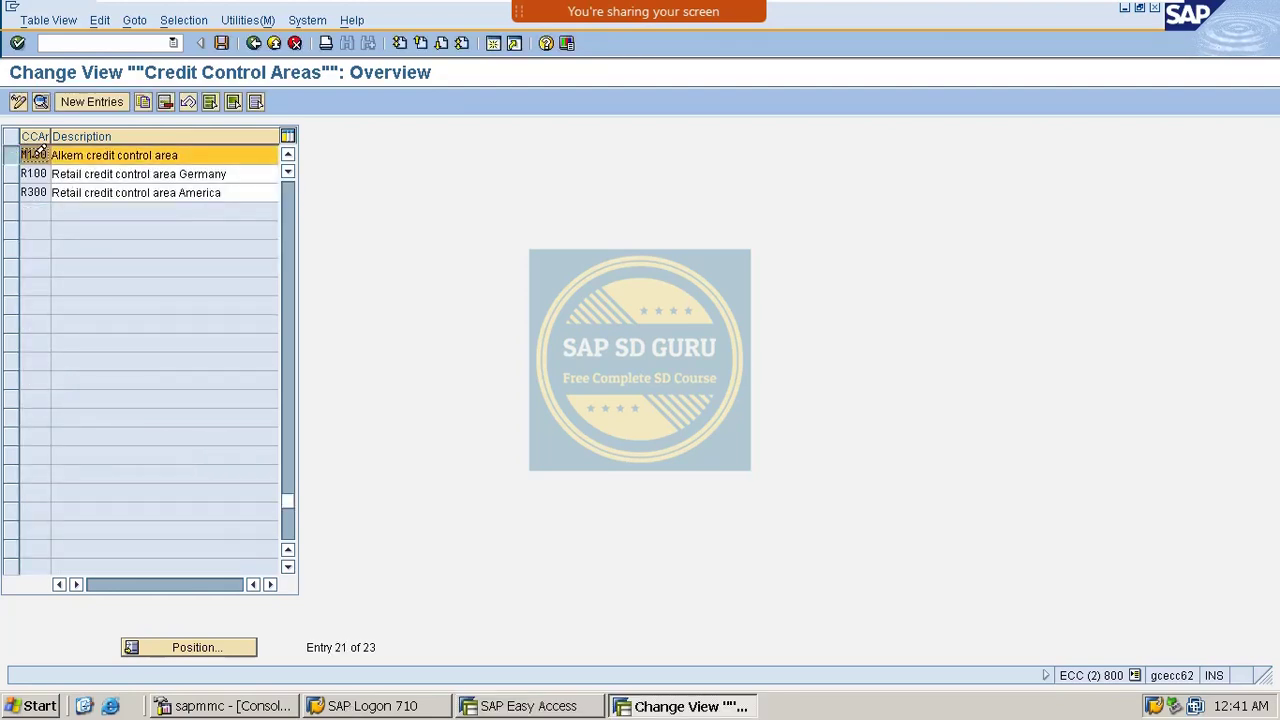
{"action": "double_click", "coordinate": [36, 153]}
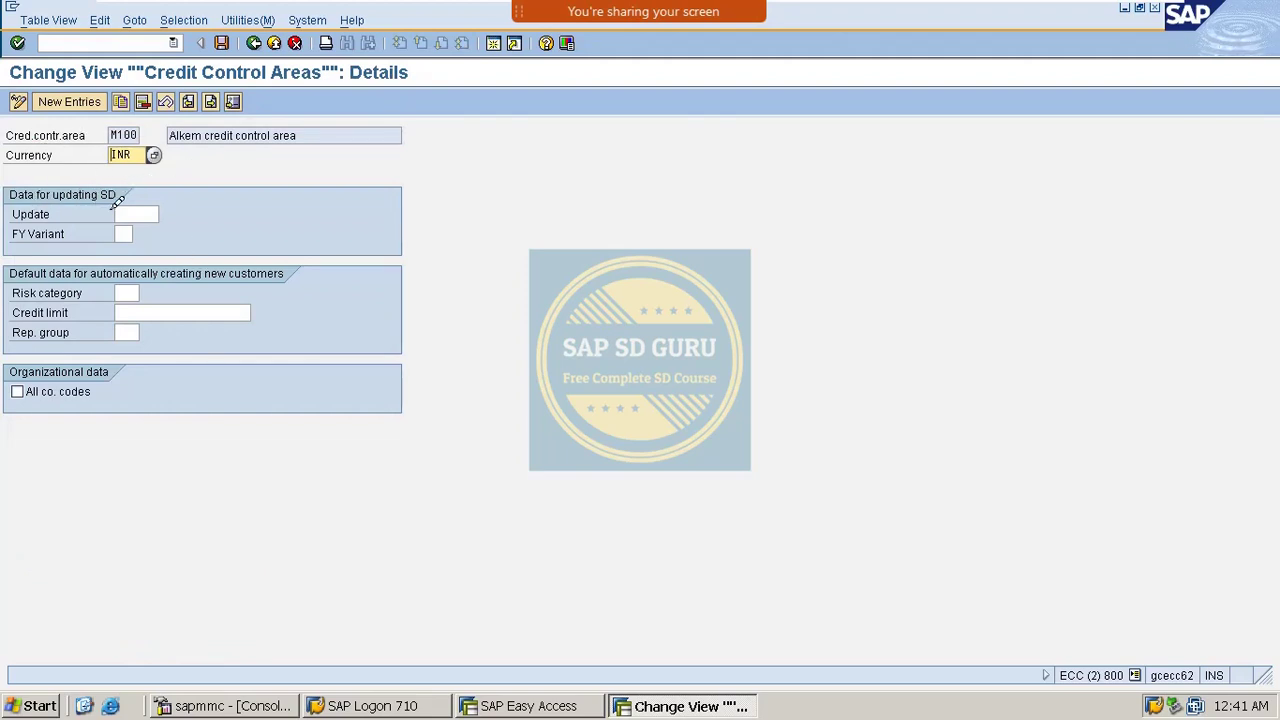
Set the SD update group of credit control area M100 to 000012 and its fiscal year variant to V3
{"action": "left_click", "coordinate": [144, 213]}
{"action": "type", "text": "000012"}
{"action": "key", "text": "Return"}
{"action": "double_click", "coordinate": [125, 212]}
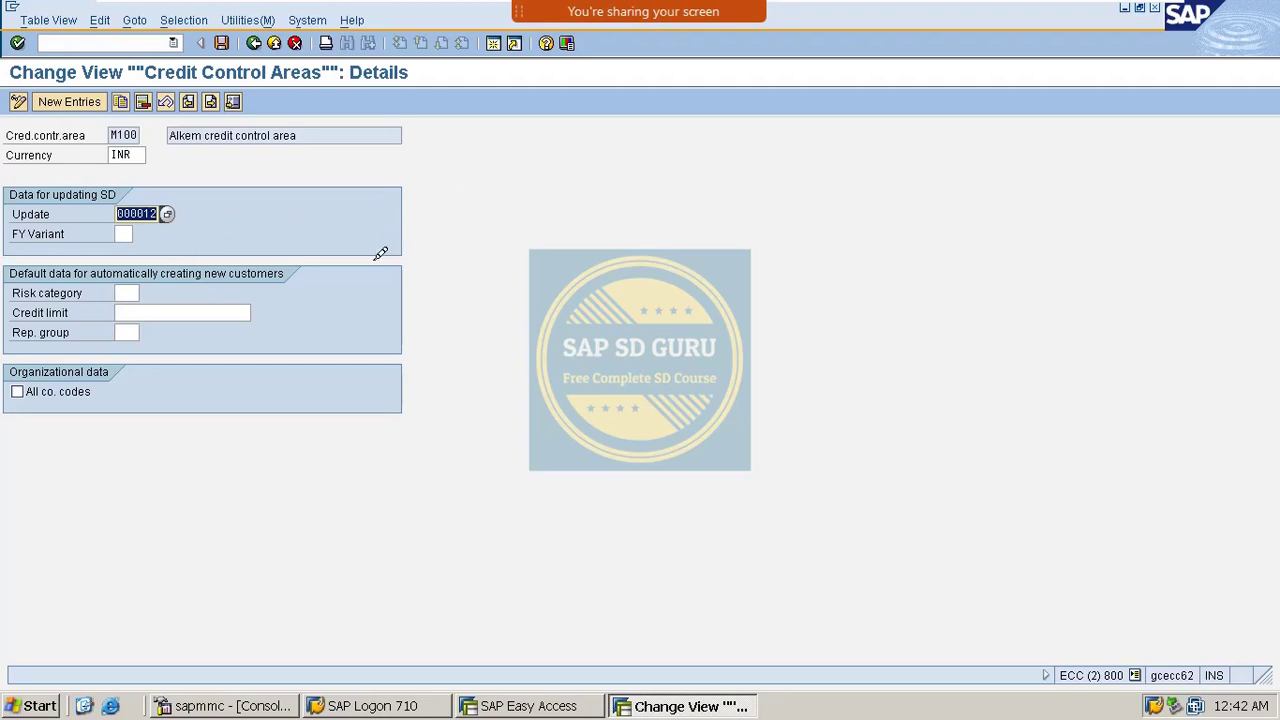
{"action": "left_click", "coordinate": [127, 234]}
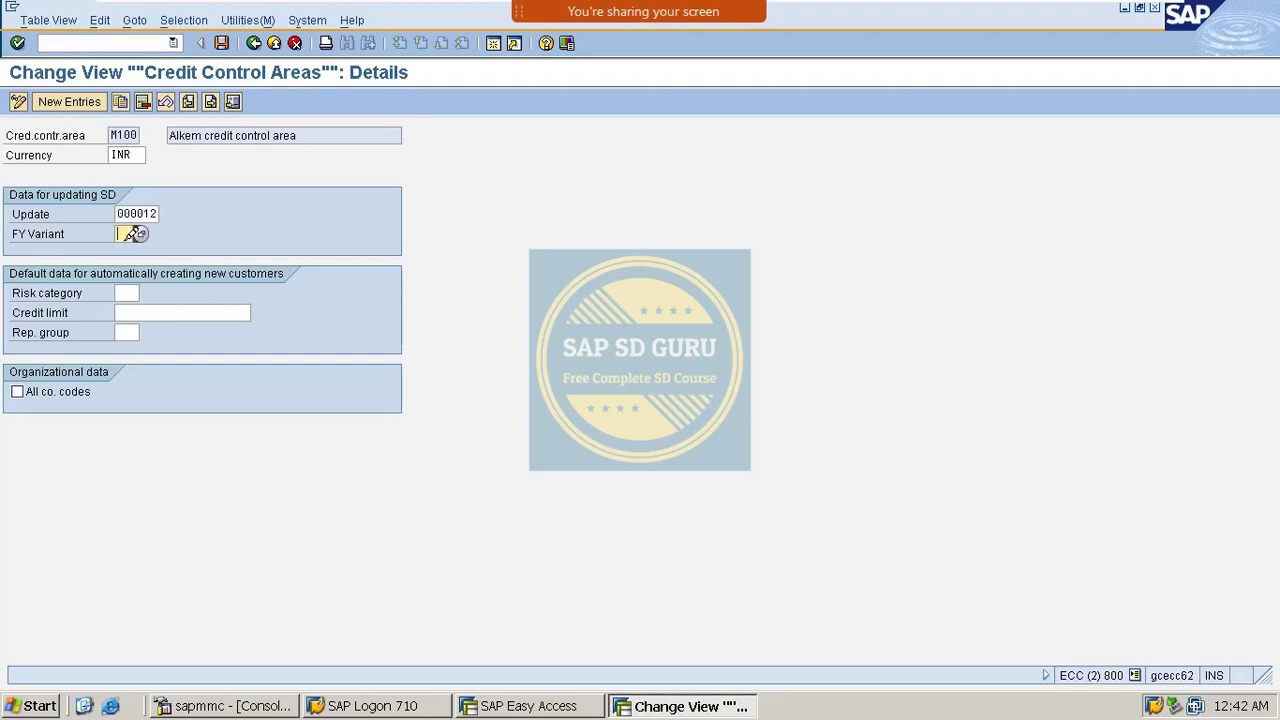
{"action": "type", "text": "V3"}
{"action": "key", "text": "Return"}
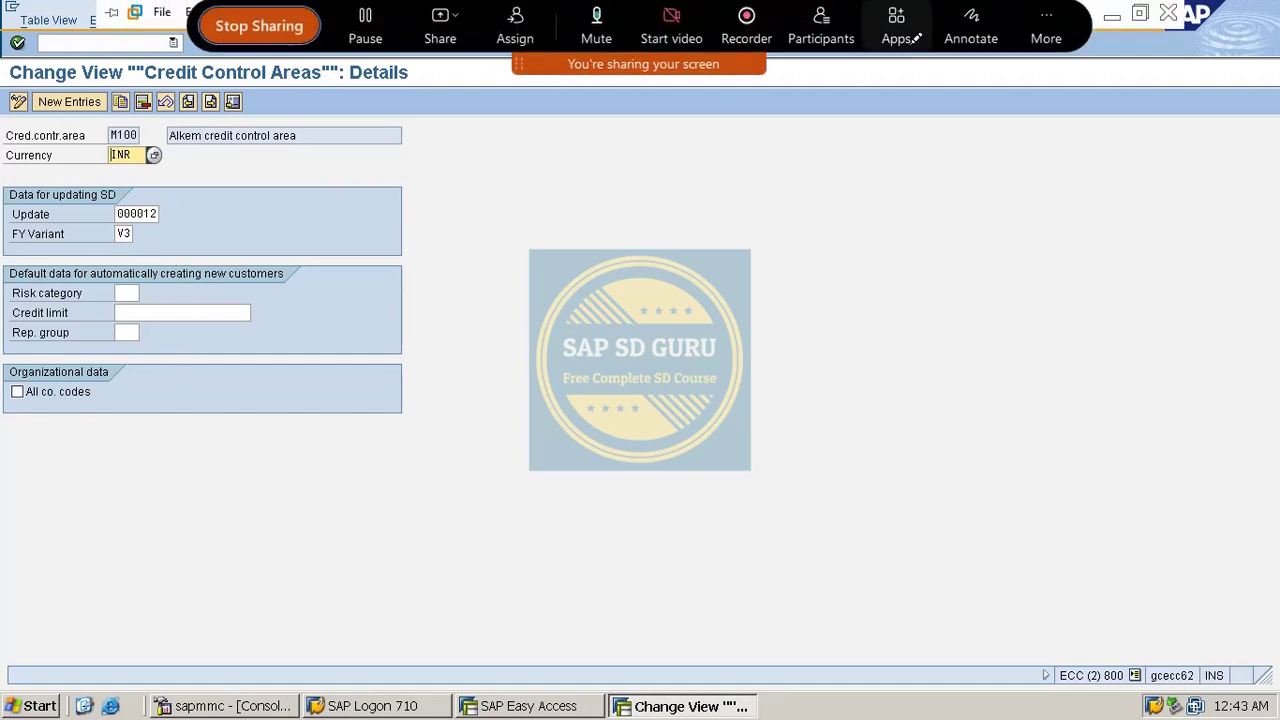
{"action": "mouse_move", "coordinate": [508, 250]}
{"action": "left_mouse_down"}
{"action": "mouse_move", "coordinate": [592, 232]}
{"action": "mouse_move", "coordinate": [553, 318]}
{"action": "left_mouse_up"}
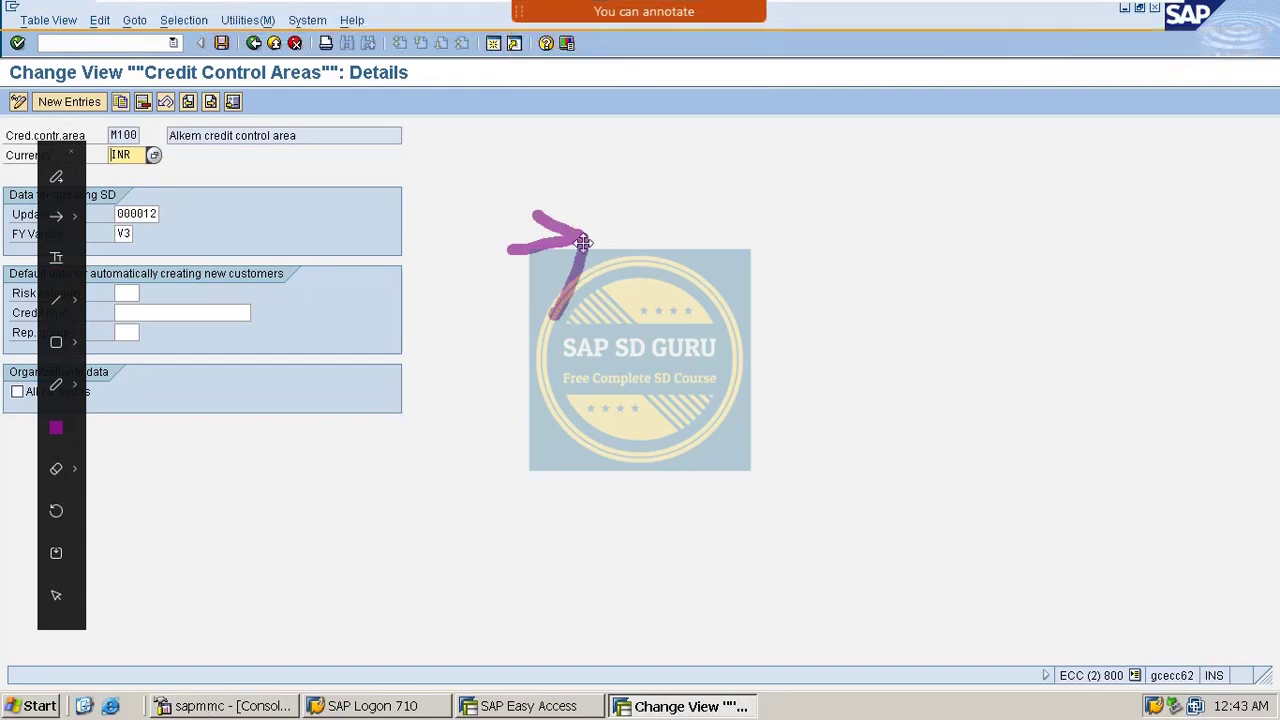
{"action": "mouse_move", "coordinate": [607, 226]}
{"action": "left_mouse_down"}
{"action": "mouse_move", "coordinate": [662, 245]}
{"action": "mouse_move", "coordinate": [683, 200]}
{"action": "mouse_move", "coordinate": [749, 194]}
{"action": "mouse_move", "coordinate": [800, 212]}
{"action": "left_mouse_up"}
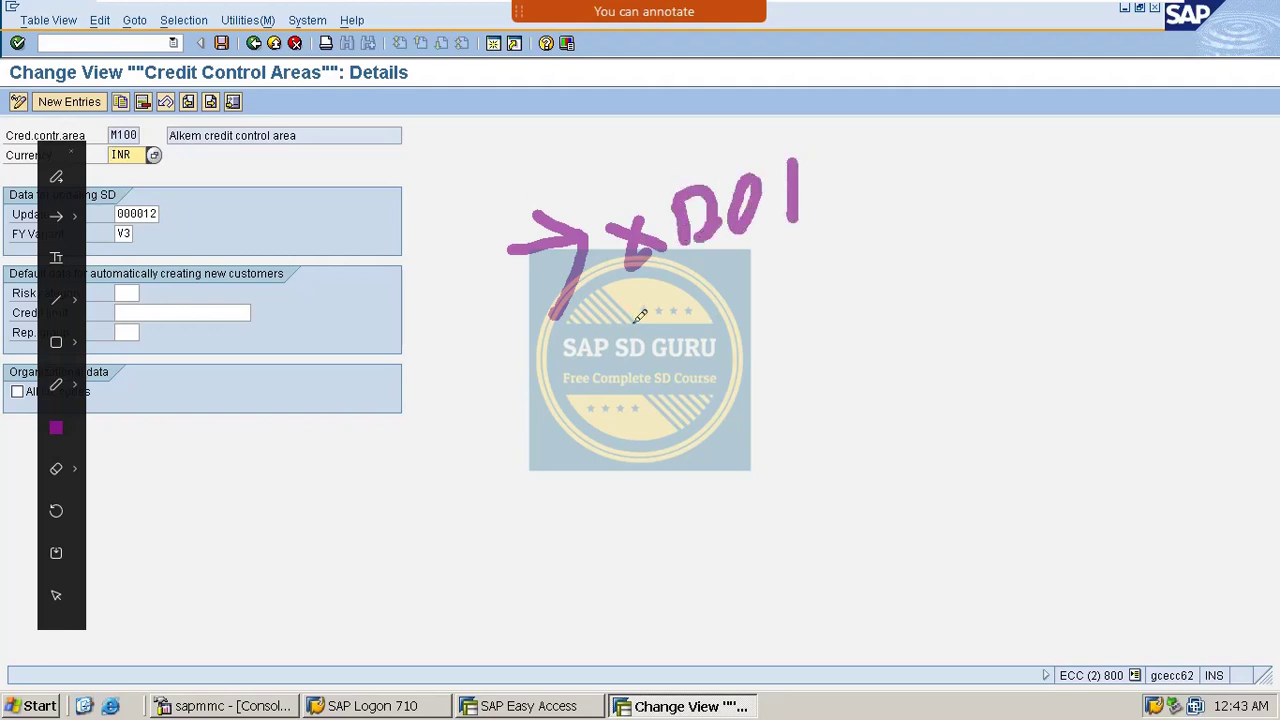
{"action": "left_click_drag", "start_coordinate": [640, 312], "coordinate": [752, 256]}
{"action": "mouse_move", "coordinate": [594, 350]}
{"action": "left_mouse_down"}
{"action": "mouse_move", "coordinate": [762, 256]}
{"action": "mouse_move", "coordinate": [742, 286]}
{"action": "left_mouse_up"}
{"action": "mouse_move", "coordinate": [664, 392]}
{"action": "left_mouse_down"}
{"action": "mouse_move", "coordinate": [720, 332]}
{"action": "mouse_move", "coordinate": [741, 329]}
{"action": "mouse_move", "coordinate": [737, 377]}
{"action": "left_mouse_up"}
{"action": "mouse_move", "coordinate": [752, 335]}
{"action": "left_mouse_down"}
{"action": "mouse_move", "coordinate": [780, 325]}
{"action": "mouse_move", "coordinate": [800, 350]}
{"action": "left_mouse_up"}
{"action": "mouse_move", "coordinate": [820, 305]}
{"action": "left_mouse_down"}
{"action": "mouse_move", "coordinate": [838, 320]}
{"action": "mouse_move", "coordinate": [826, 375]}
{"action": "left_mouse_up"}
{"action": "left_click_drag", "start_coordinate": [712, 468], "coordinate": [718, 494]}
{"action": "mouse_move", "coordinate": [728, 458]}
{"action": "left_mouse_down"}
{"action": "mouse_move", "coordinate": [708, 466]}
{"action": "mouse_move", "coordinate": [704, 500]}
{"action": "left_mouse_up"}
{"action": "left_click_drag", "start_coordinate": [742, 436], "coordinate": [766, 492]}
{"action": "mouse_move", "coordinate": [792, 428]}
{"action": "left_mouse_down"}
{"action": "mouse_move", "coordinate": [796, 484]}
{"action": "mouse_move", "coordinate": [838, 462]}
{"action": "left_mouse_up"}
{"action": "left_click_drag", "start_coordinate": [692, 440], "coordinate": [748, 406]}
{"action": "mouse_move", "coordinate": [684, 576]}
{"action": "left_mouse_down"}
{"action": "mouse_move", "coordinate": [716, 572]}
{"action": "mouse_move", "coordinate": [838, 420]}
{"action": "left_mouse_up"}
{"action": "mouse_move", "coordinate": [846, 177]}
{"action": "left_mouse_down"}
{"action": "mouse_move", "coordinate": [957, 450]}
{"action": "mouse_move", "coordinate": [912, 517]}
{"action": "left_mouse_up"}
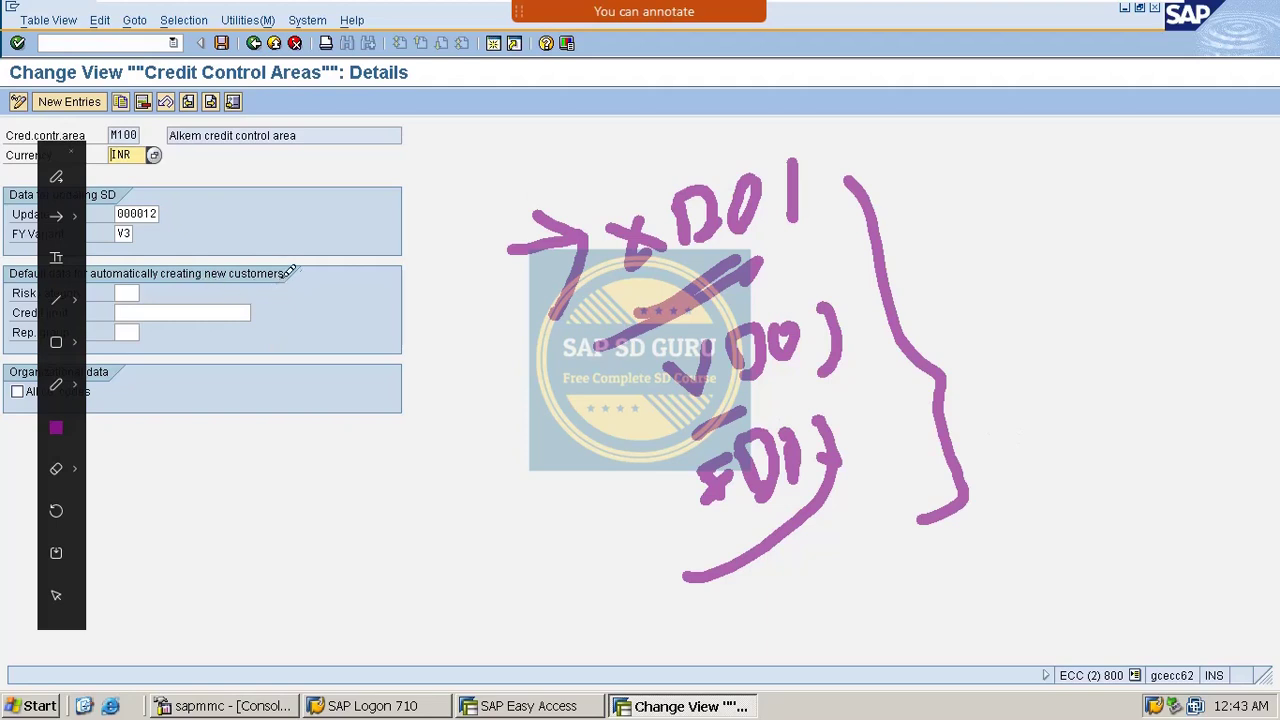
{"action": "left_click_drag", "start_coordinate": [284, 278], "coordinate": [484, 170]}
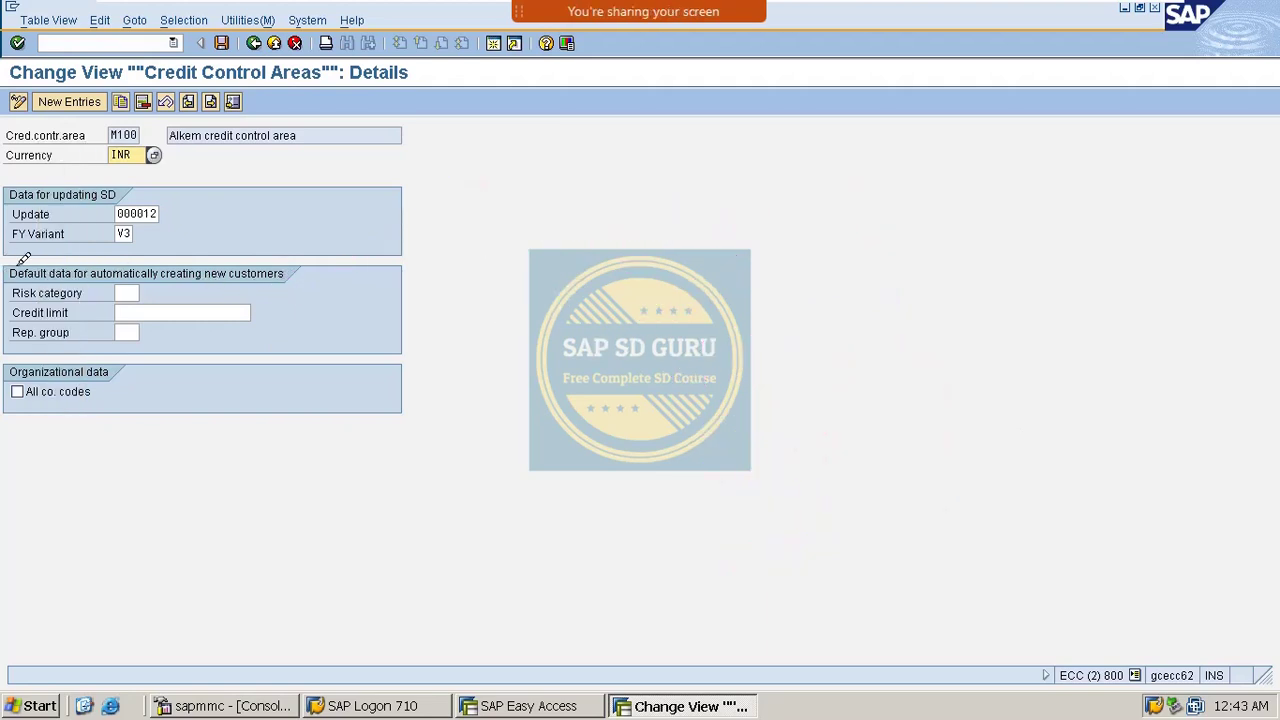
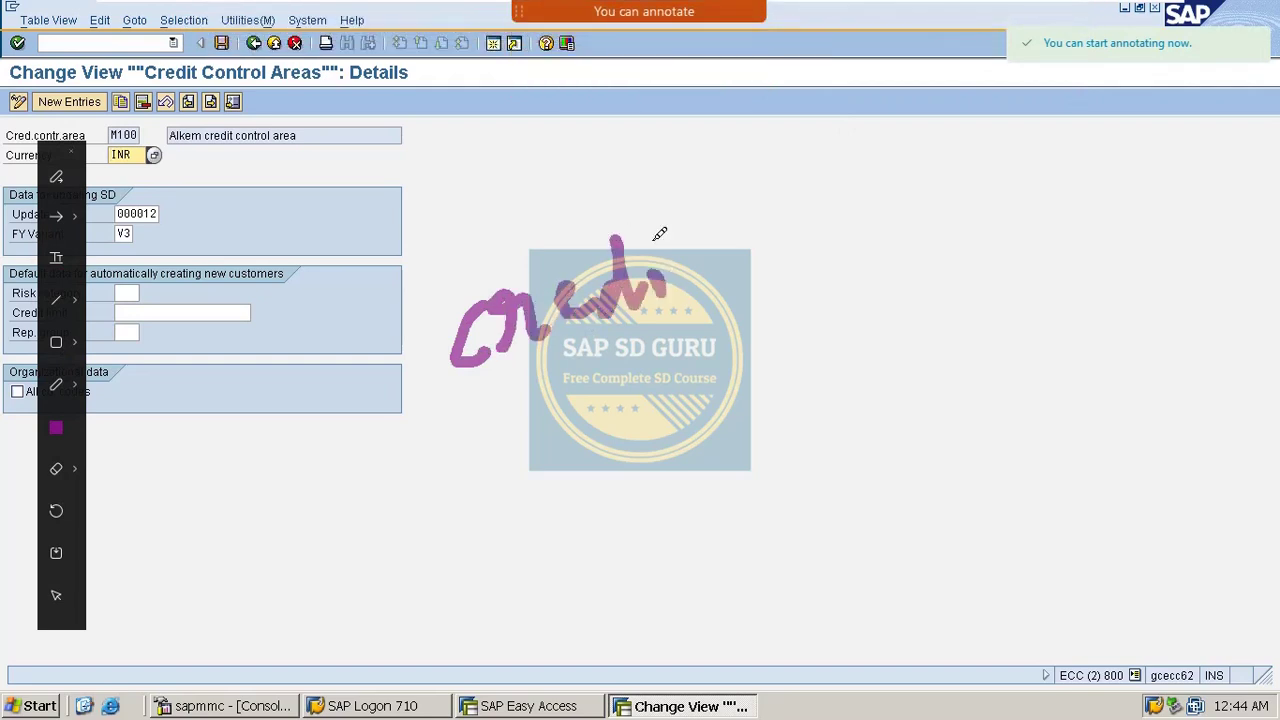
{"action": "left_click_drag", "start_coordinate": [686, 262], "coordinate": [735, 232]}
{"action": "mouse_move", "coordinate": [795, 180]}
{"action": "left_mouse_down"}
{"action": "mouse_move", "coordinate": [857, 211]}
{"action": "mouse_move", "coordinate": [845, 185]}
{"action": "mouse_move", "coordinate": [943, 194]}
{"action": "mouse_move", "coordinate": [941, 162]}
{"action": "mouse_move", "coordinate": [992, 205]}
{"action": "mouse_move", "coordinate": [1018, 156]}
{"action": "left_mouse_up"}
{"action": "left_click_drag", "start_coordinate": [722, 368], "coordinate": [876, 264]}
{"action": "left_click_drag", "start_coordinate": [726, 391], "coordinate": [900, 282]}
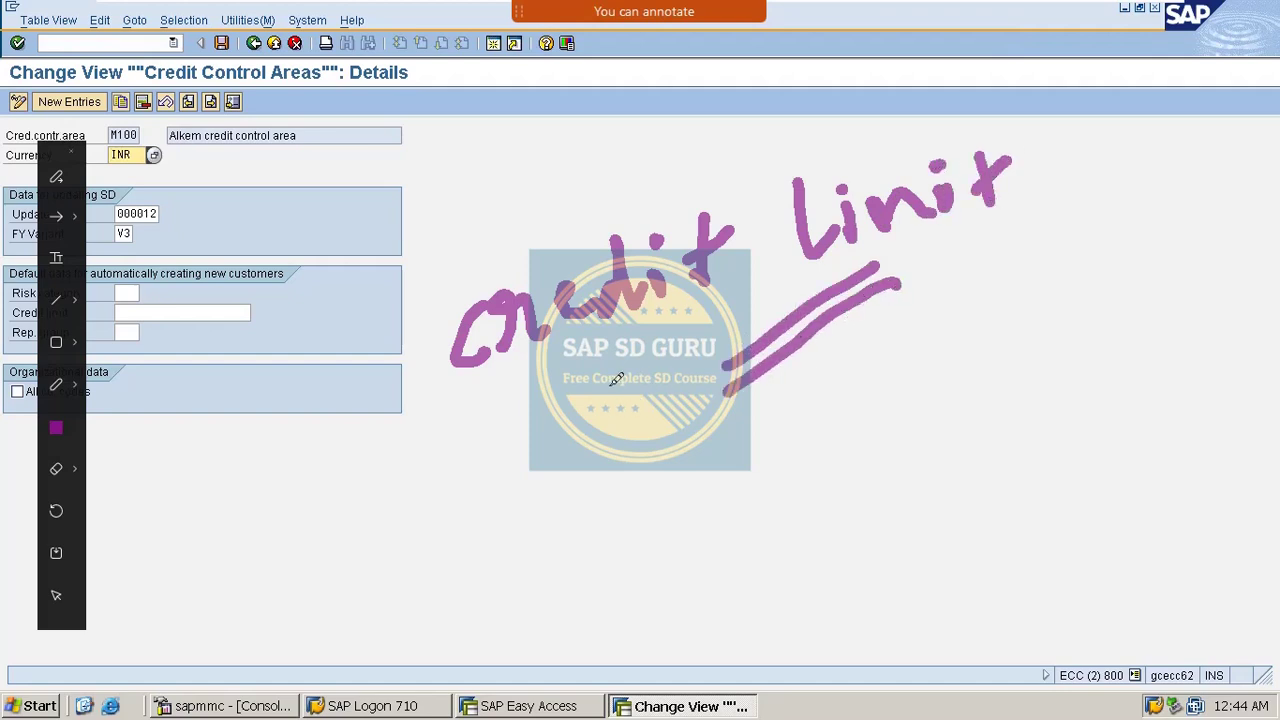
{"action": "mouse_move", "coordinate": [432, 232]}
{"action": "left_mouse_down"}
{"action": "mouse_move", "coordinate": [426, 272]}
{"action": "mouse_move", "coordinate": [500, 520]}
{"action": "mouse_move", "coordinate": [592, 510]}
{"action": "left_mouse_up"}
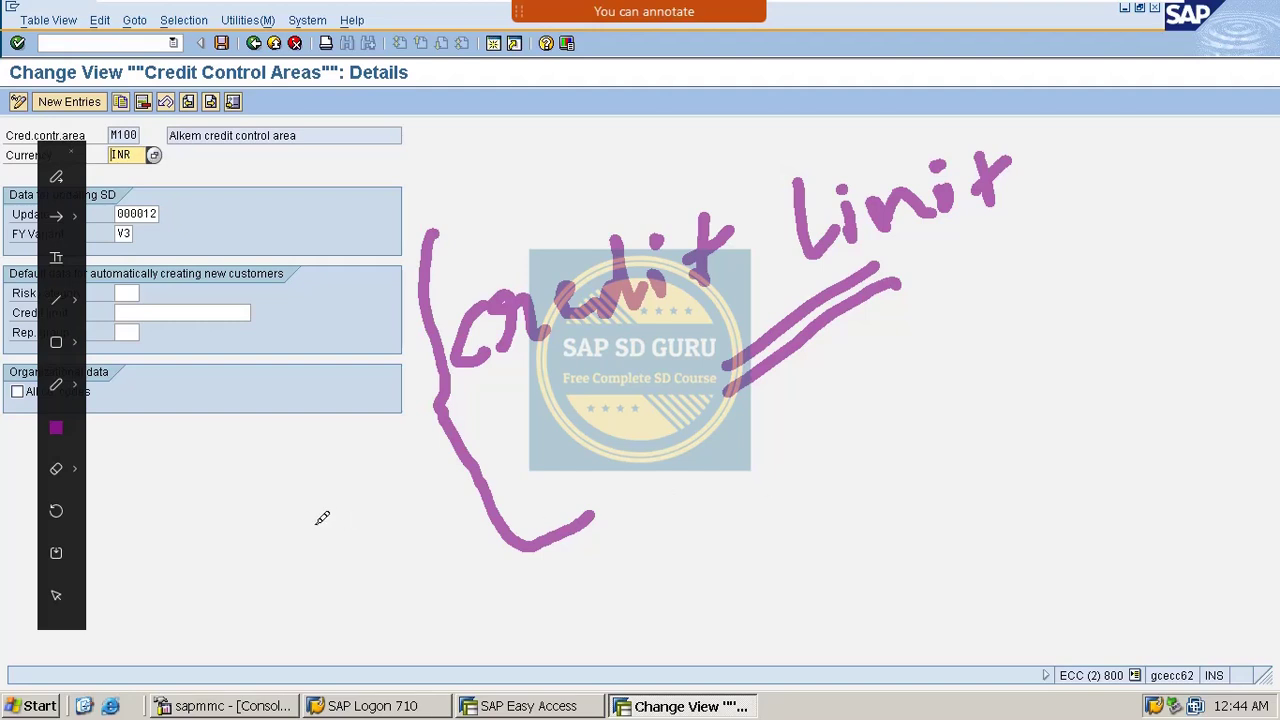
{"action": "key", "text": "Escape"}
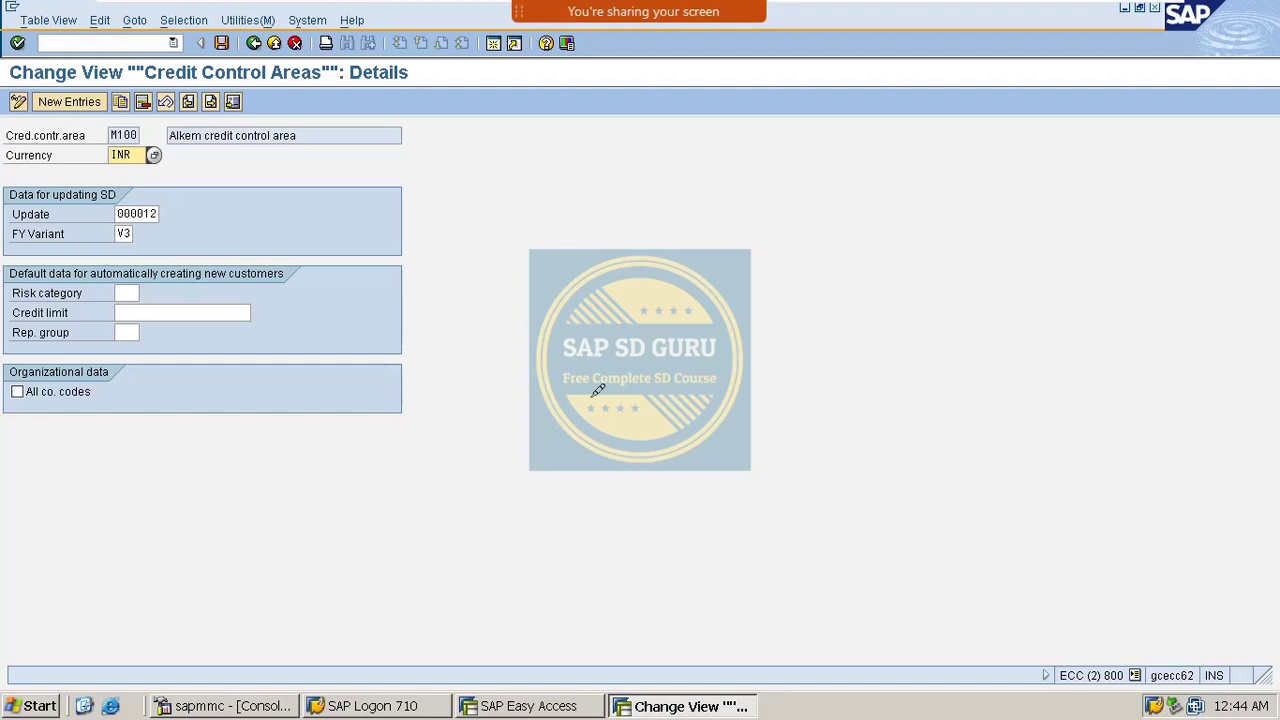
{"action": "left_click", "coordinate": [970, 30]}
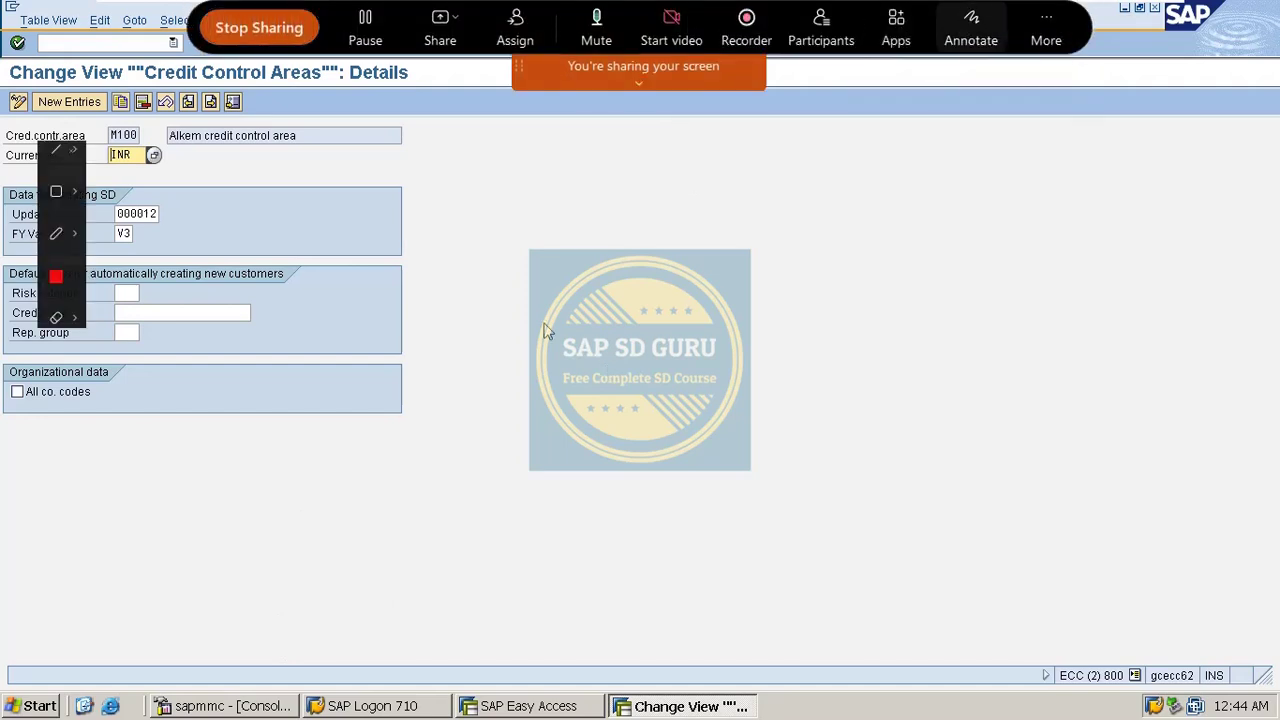
{"action": "mouse_move", "coordinate": [572, 257]}
{"action": "left_mouse_down"}
{"action": "mouse_move", "coordinate": [604, 314]}
{"action": "mouse_move", "coordinate": [622, 252]}
{"action": "mouse_move", "coordinate": [630, 285]}
{"action": "mouse_move", "coordinate": [690, 316]}
{"action": "left_mouse_up"}
{"action": "mouse_move", "coordinate": [764, 212]}
{"action": "left_mouse_down"}
{"action": "mouse_move", "coordinate": [718, 245]}
{"action": "mouse_move", "coordinate": [732, 292]}
{"action": "mouse_move", "coordinate": [822, 236]}
{"action": "left_mouse_up"}
{"action": "left_click_drag", "start_coordinate": [548, 430], "coordinate": [815, 290]}
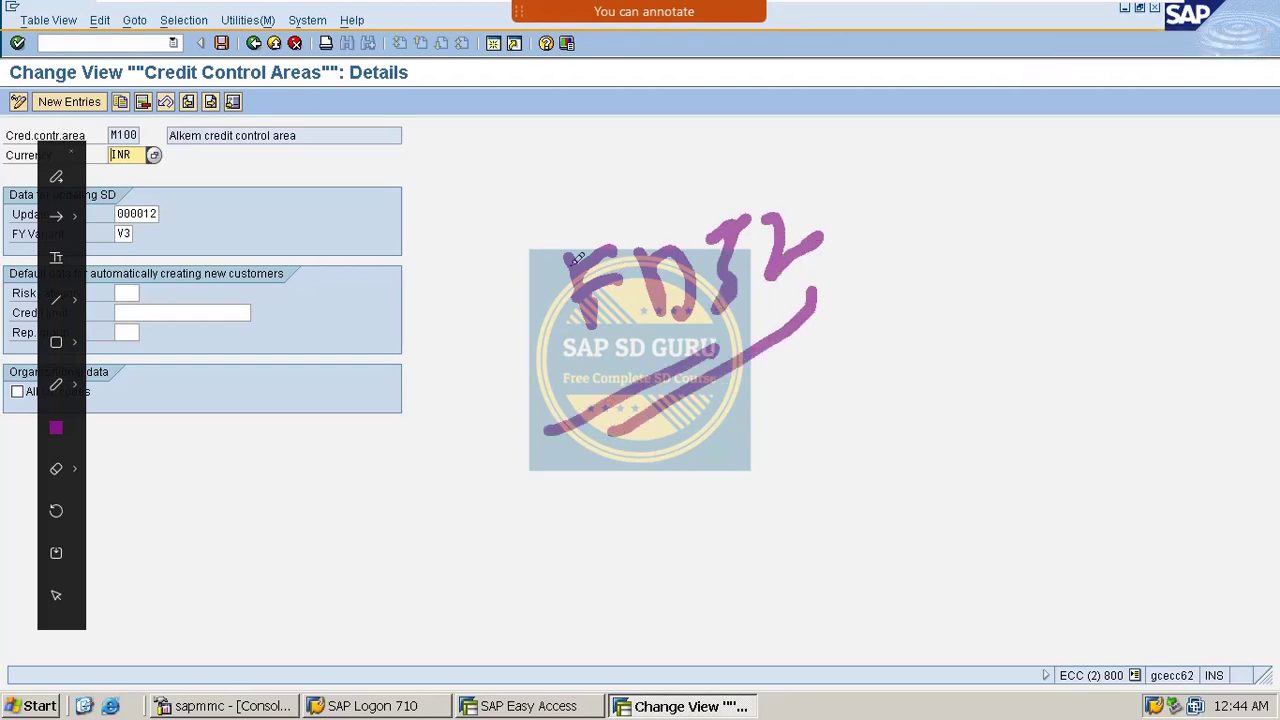
{"action": "mouse_move", "coordinate": [540, 222]}
{"action": "left_mouse_down"}
{"action": "mouse_move", "coordinate": [600, 425]}
{"action": "mouse_move", "coordinate": [760, 165]}
{"action": "mouse_move", "coordinate": [870, 281]}
{"action": "mouse_move", "coordinate": [646, 422]}
{"action": "left_mouse_up"}
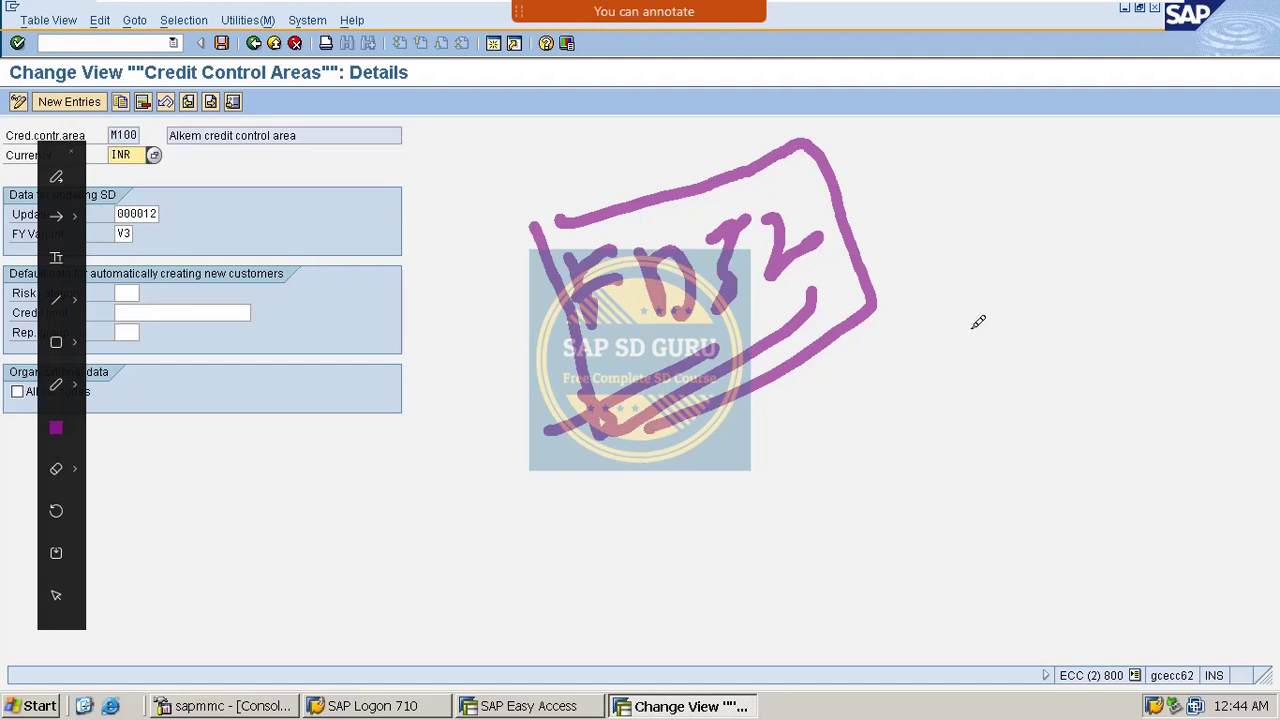
{"action": "mouse_move", "coordinate": [902, 240]}
{"action": "left_mouse_down"}
{"action": "mouse_move", "coordinate": [945, 214]}
{"action": "mouse_move", "coordinate": [968, 272]}
{"action": "left_mouse_up"}
{"action": "mouse_move", "coordinate": [778, 542]}
{"action": "left_mouse_down"}
{"action": "mouse_move", "coordinate": [766, 509]}
{"action": "mouse_move", "coordinate": [778, 464]}
{"action": "mouse_move", "coordinate": [784, 479]}
{"action": "left_mouse_up"}
{"action": "mouse_move", "coordinate": [428, 454]}
{"action": "left_mouse_down"}
{"action": "mouse_move", "coordinate": [465, 426]}
{"action": "mouse_move", "coordinate": [471, 457]}
{"action": "left_mouse_up"}
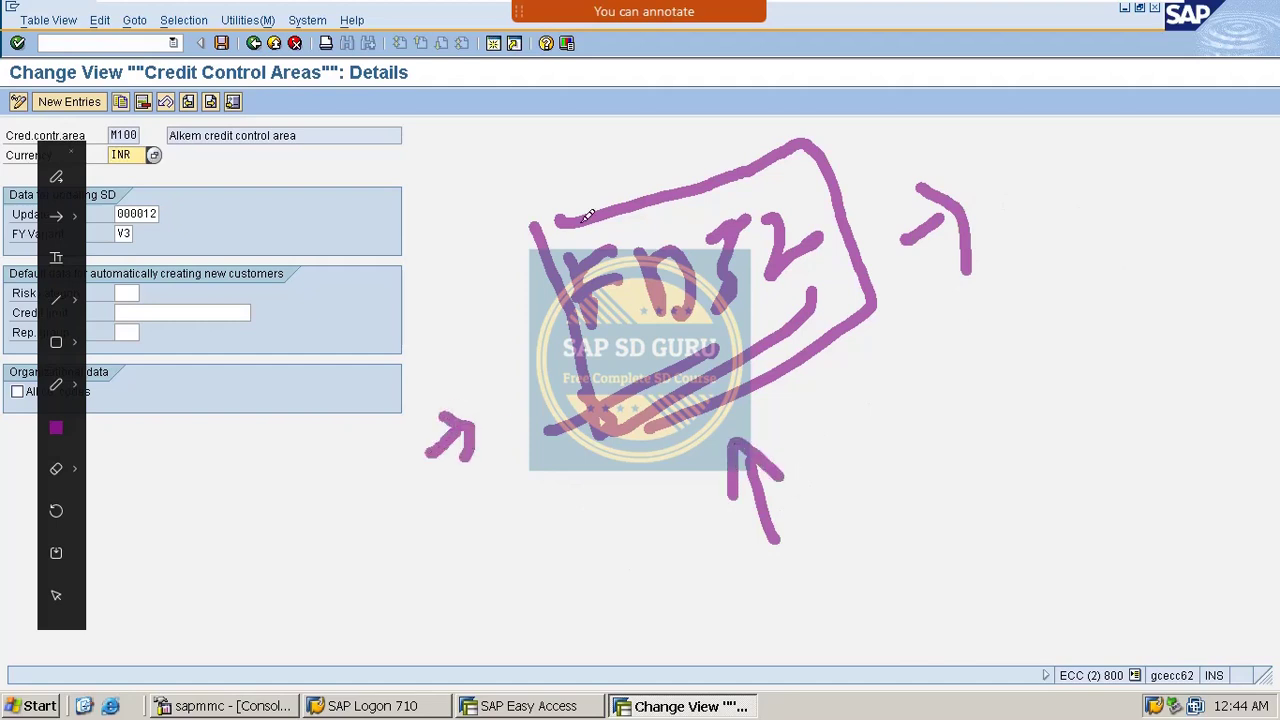
{"action": "mouse_move", "coordinate": [598, 98]}
{"action": "left_mouse_down"}
{"action": "mouse_move", "coordinate": [622, 113]}
{"action": "mouse_move", "coordinate": [625, 135]}
{"action": "left_mouse_up"}
{"action": "mouse_move", "coordinate": [568, 130]}
{"action": "left_mouse_down"}
{"action": "mouse_move", "coordinate": [610, 157]}
{"action": "mouse_move", "coordinate": [680, 62]}
{"action": "left_mouse_up"}
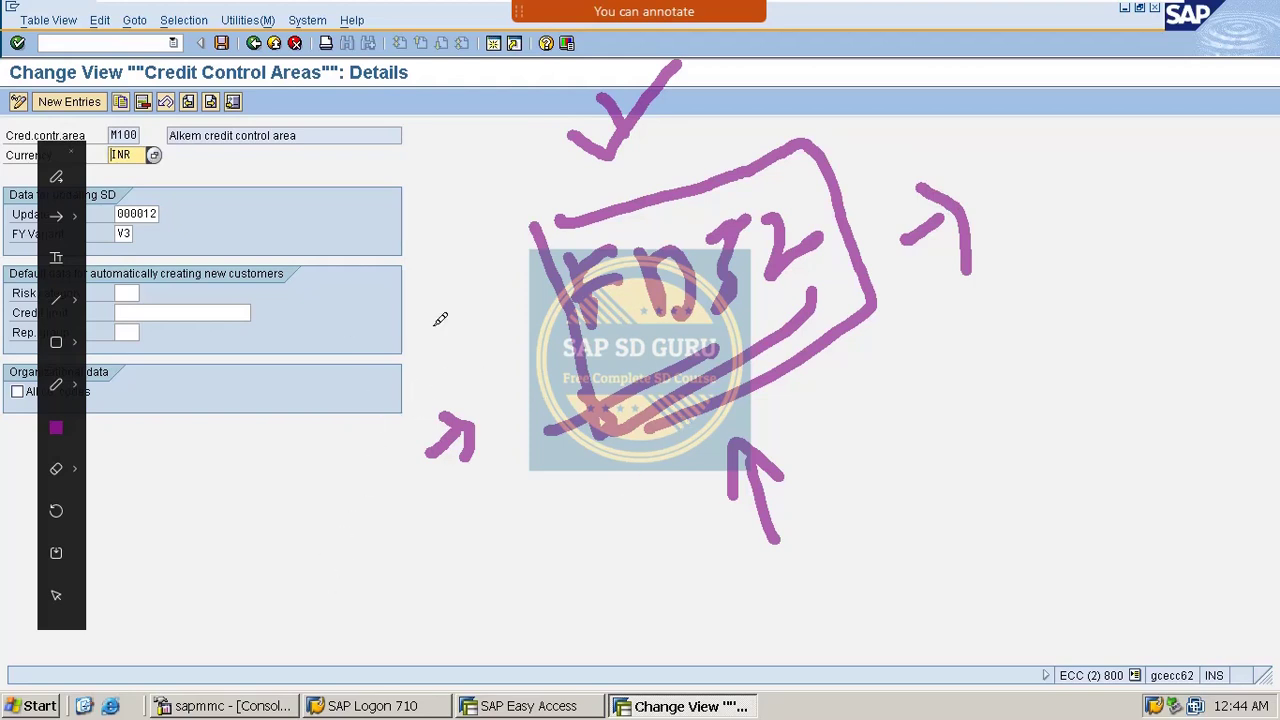
{"action": "left_click_drag", "start_coordinate": [436, 346], "coordinate": [571, 241]}
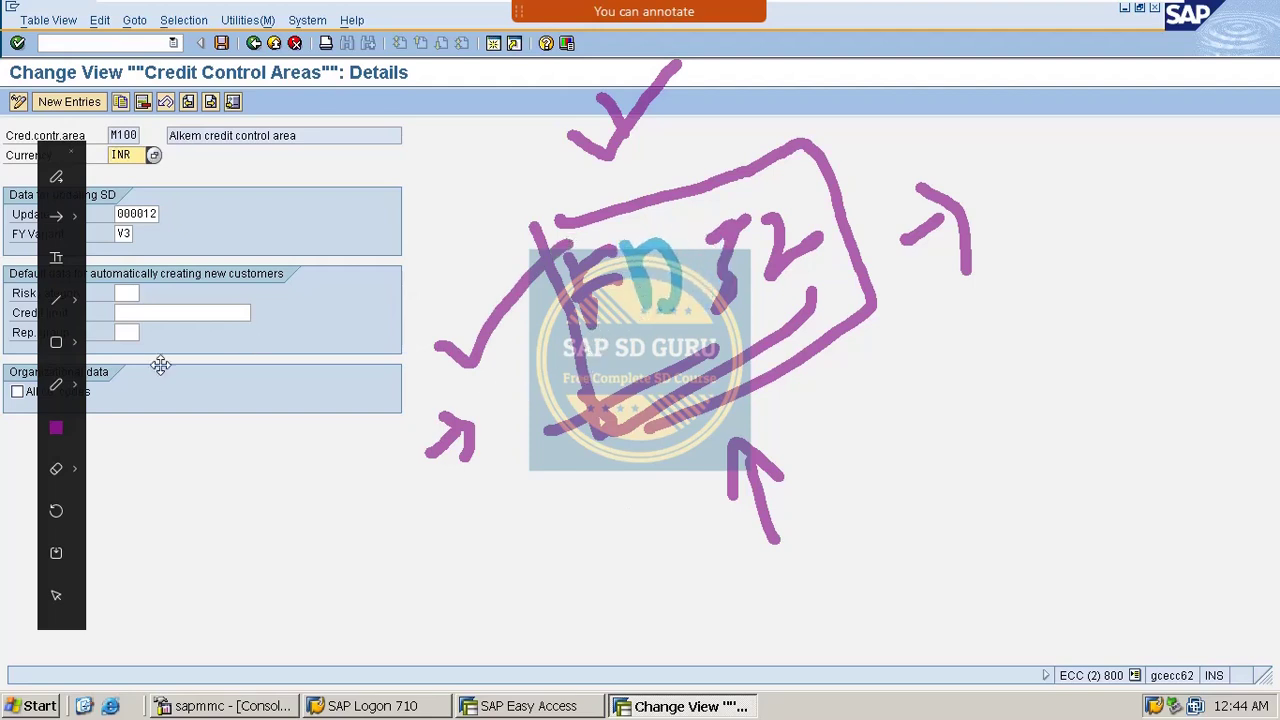
{"action": "left_click", "coordinate": [246, 438]}
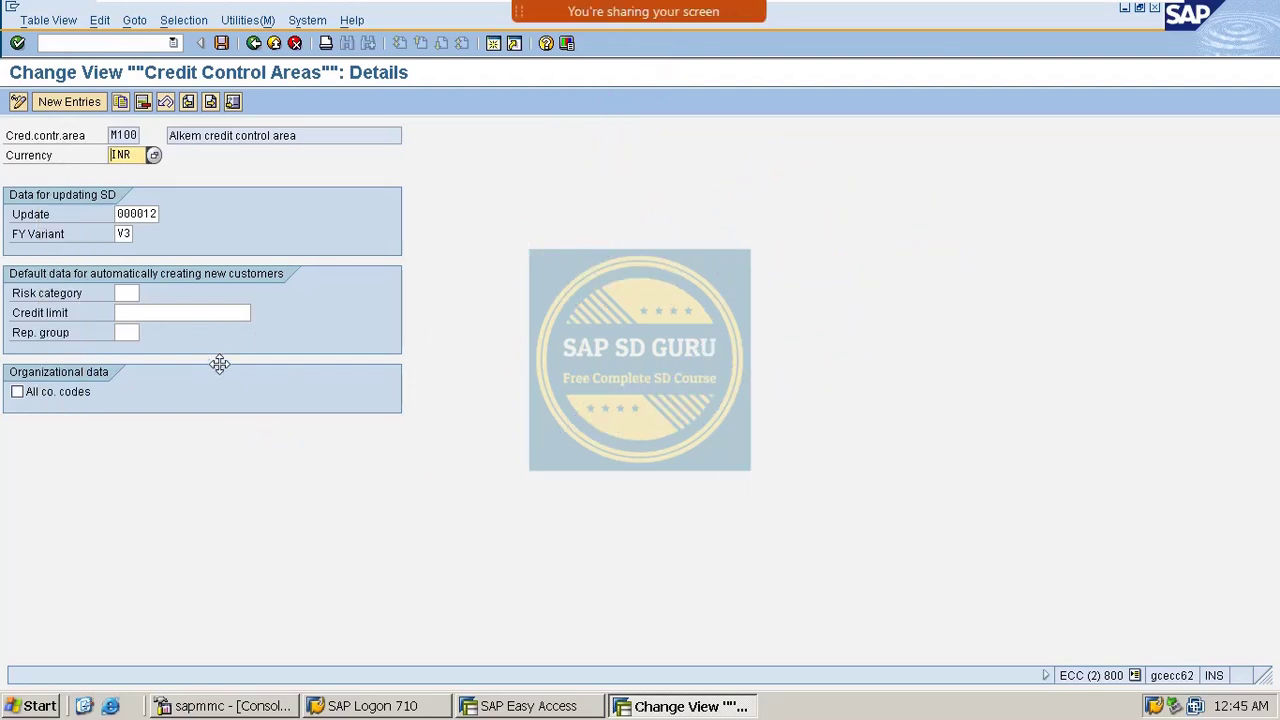
Set the default credit limit for automatically created new customers to 100000
{"action": "left_click", "coordinate": [160, 313]}
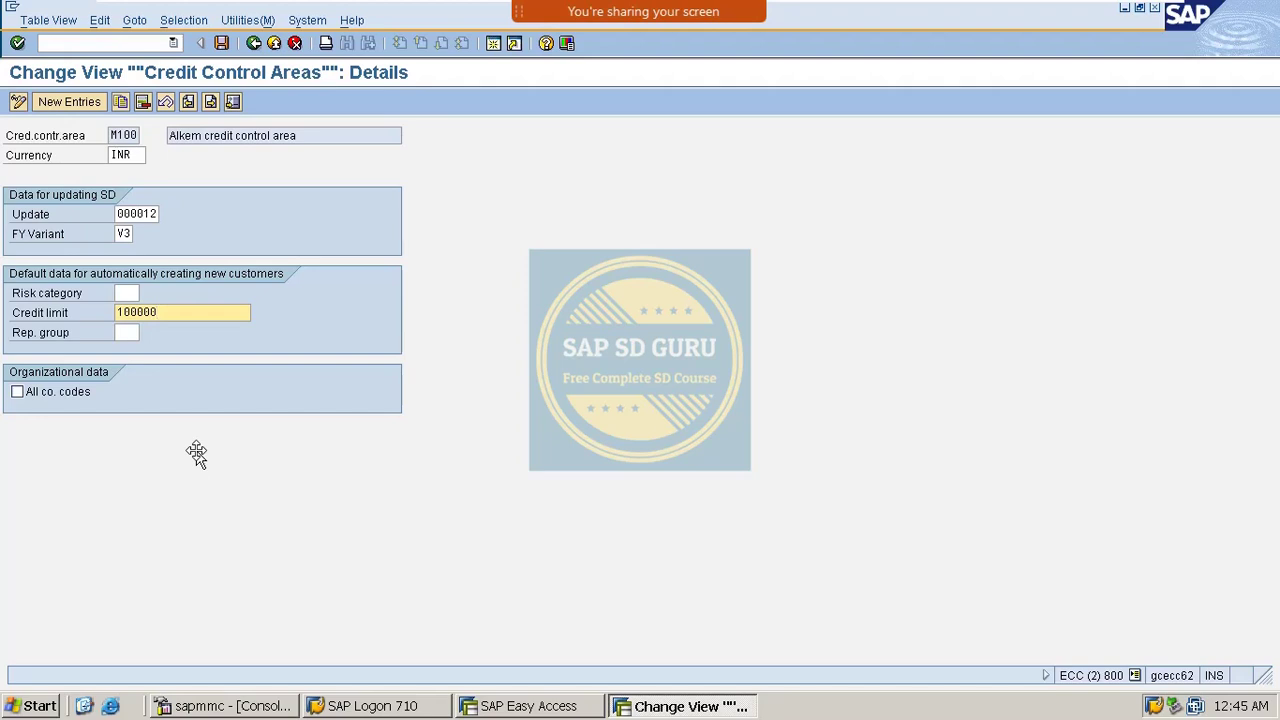
{"action": "key", "text": "Return"}
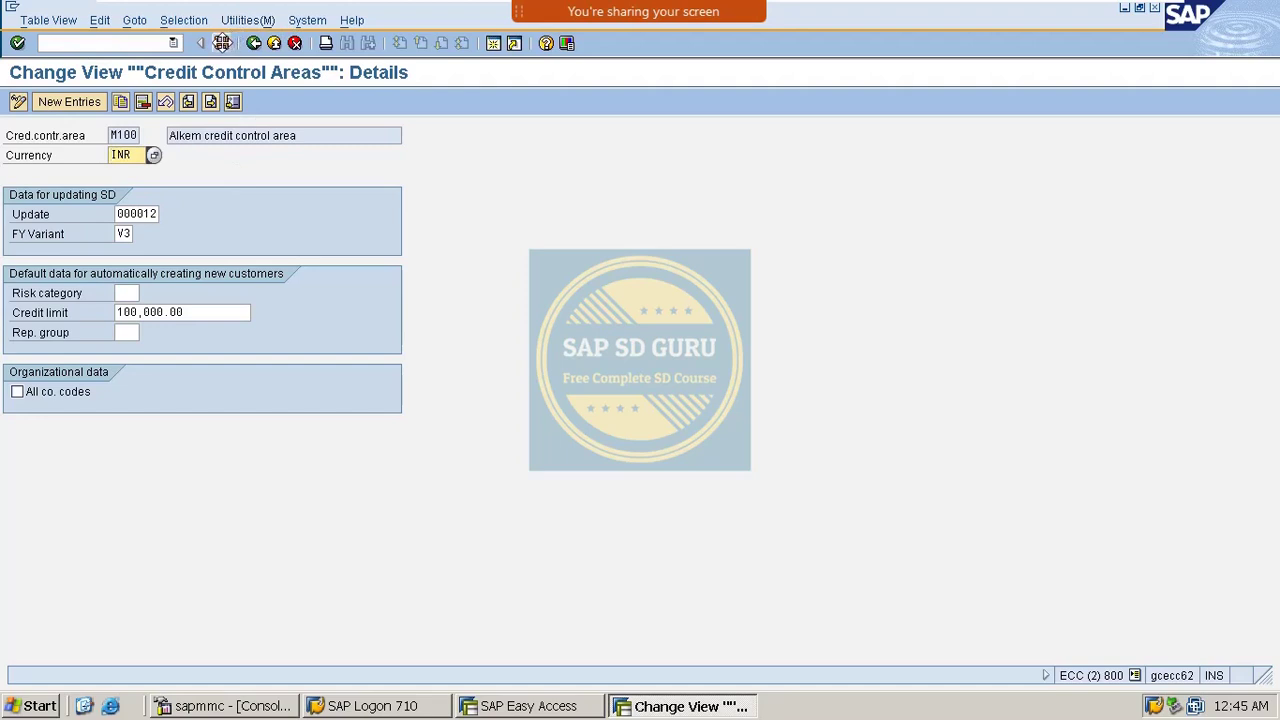
Save the M100 credit control area settings to customizing request ECCK900002 and return to the IMG structure
{"action": "left_click", "coordinate": [126, 291]}
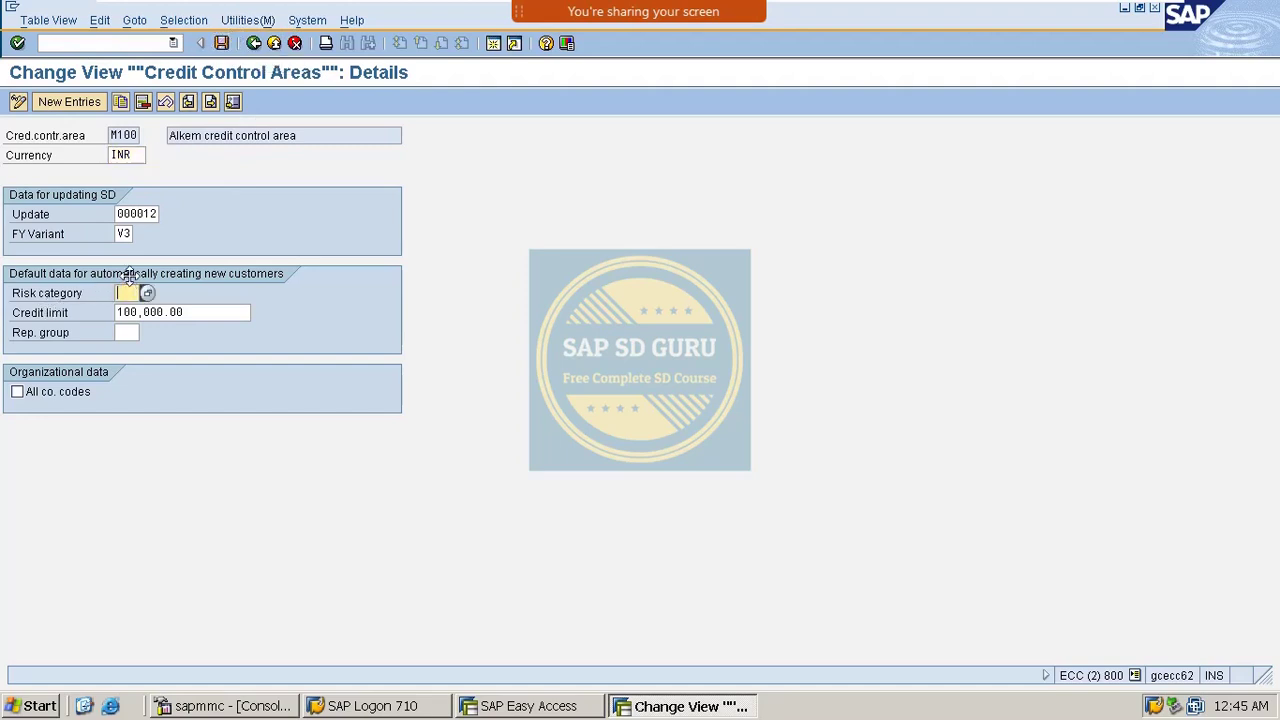
{"action": "left_click", "coordinate": [221, 42]}
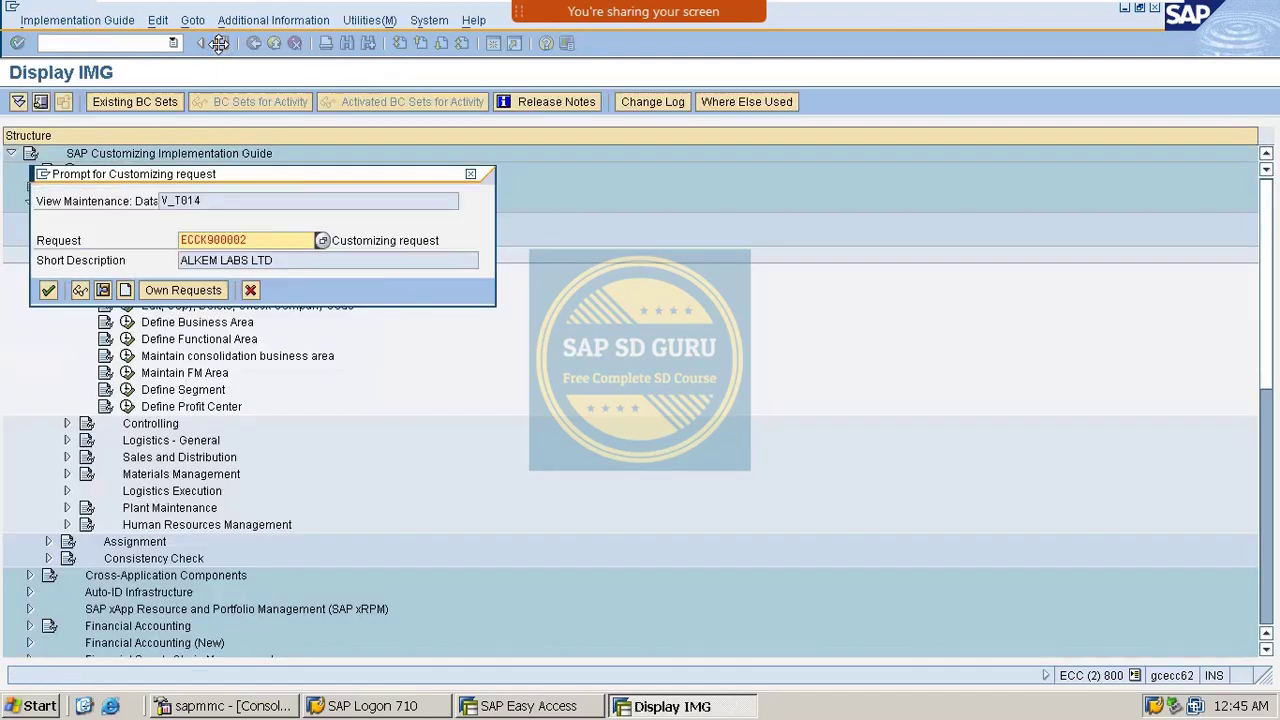
{"action": "key", "text": "Return"}
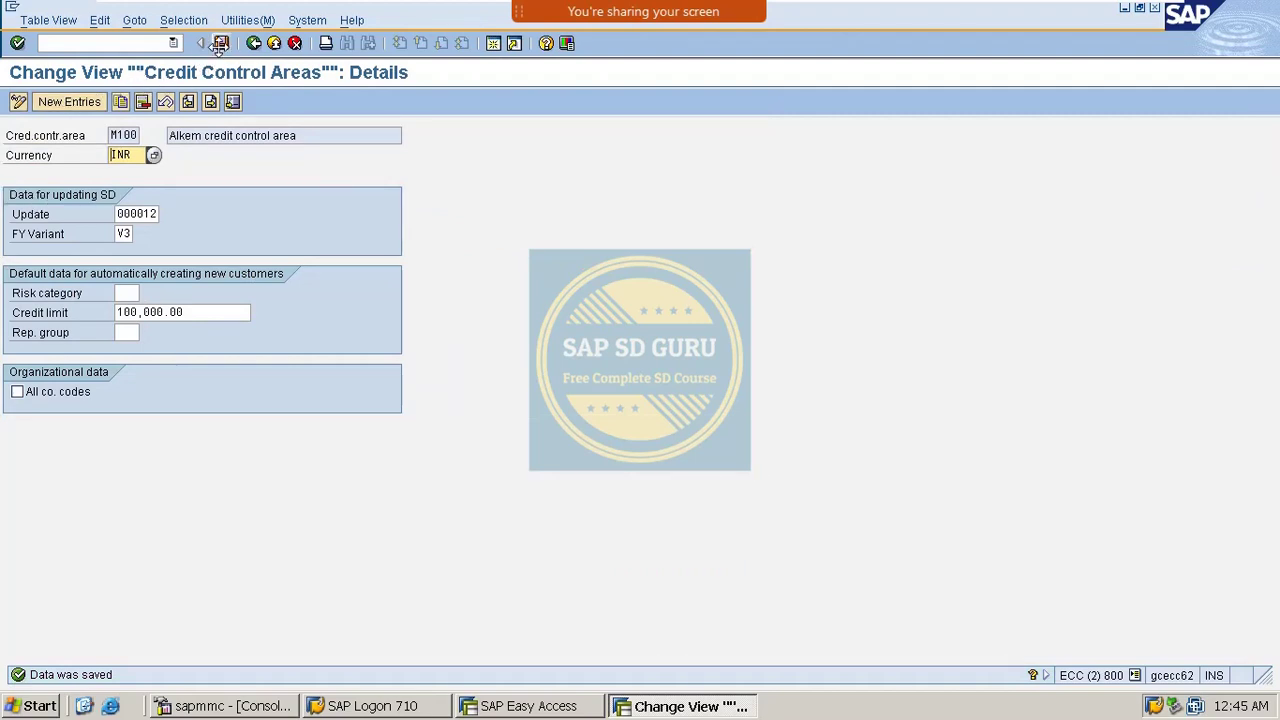
{"action": "left_click", "coordinate": [222, 43]}
{"action": "left_click", "coordinate": [251, 43]}
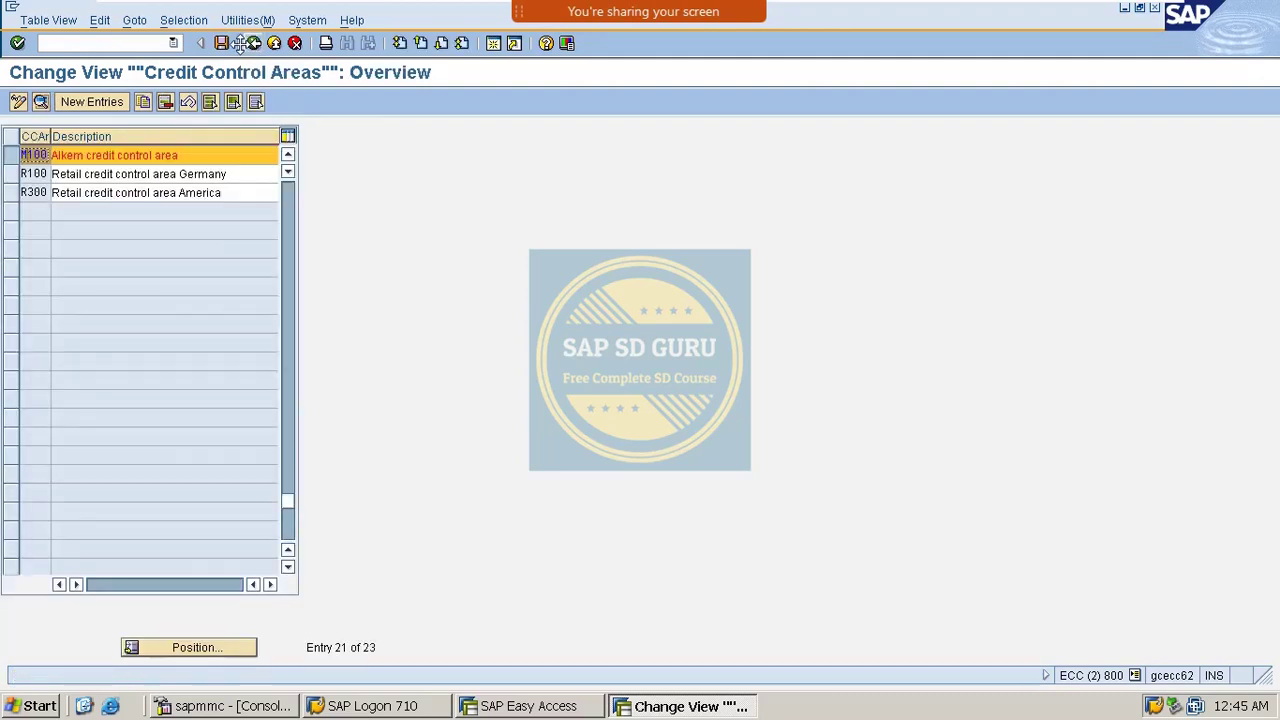
{"action": "left_click", "coordinate": [251, 43]}
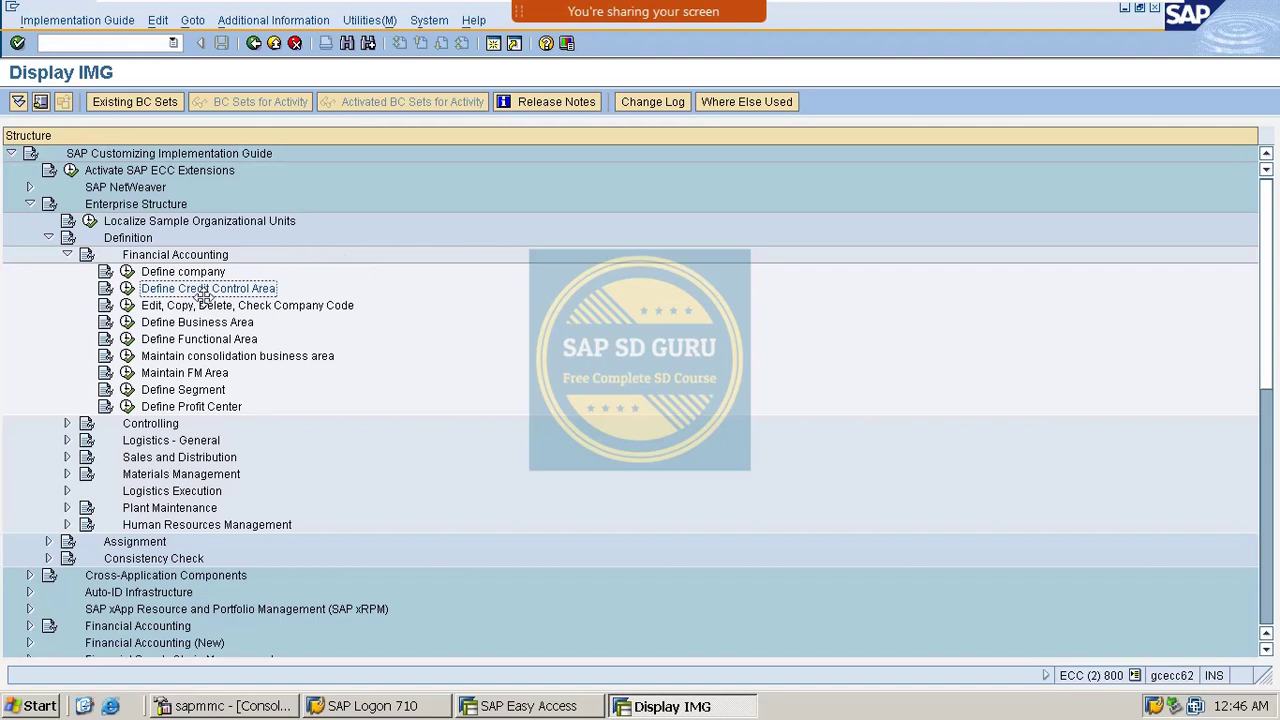
Start annotating the shared screen, handwrite "FI Consultants" across the IMG display and underline it
{"action": "mouse_move", "coordinate": [675, 3]}
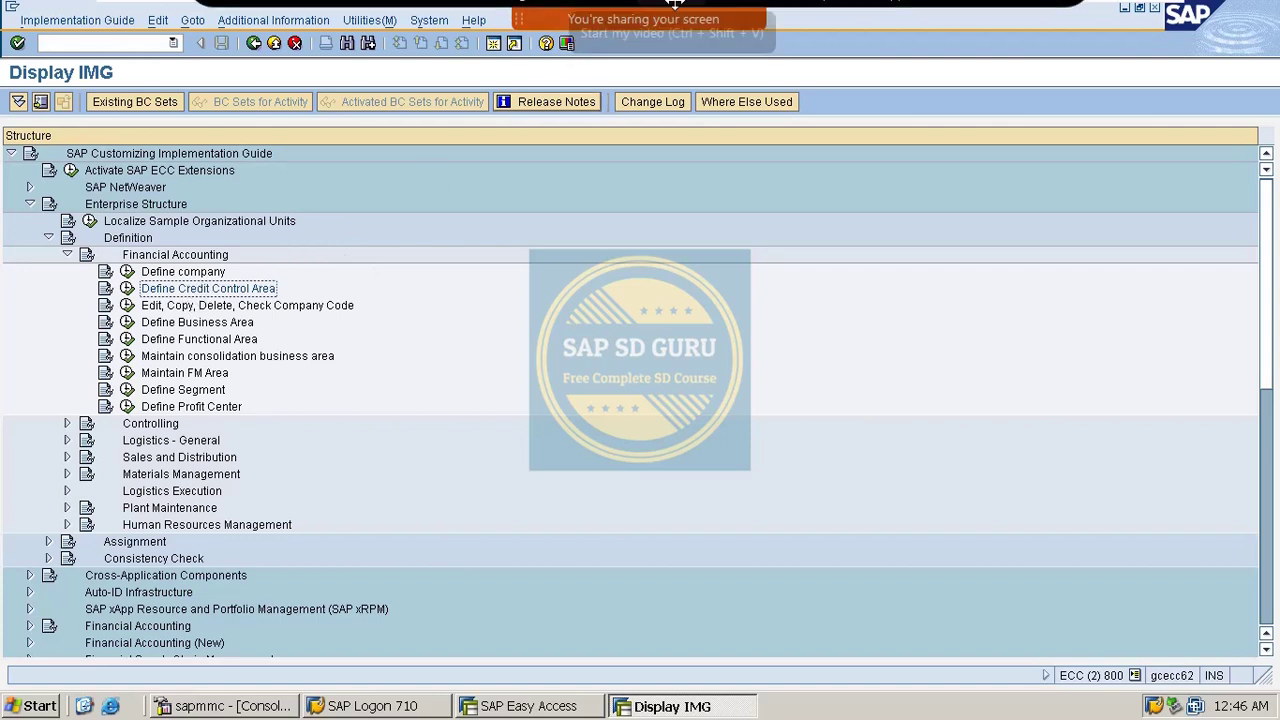
{"action": "left_click", "coordinate": [971, 28]}
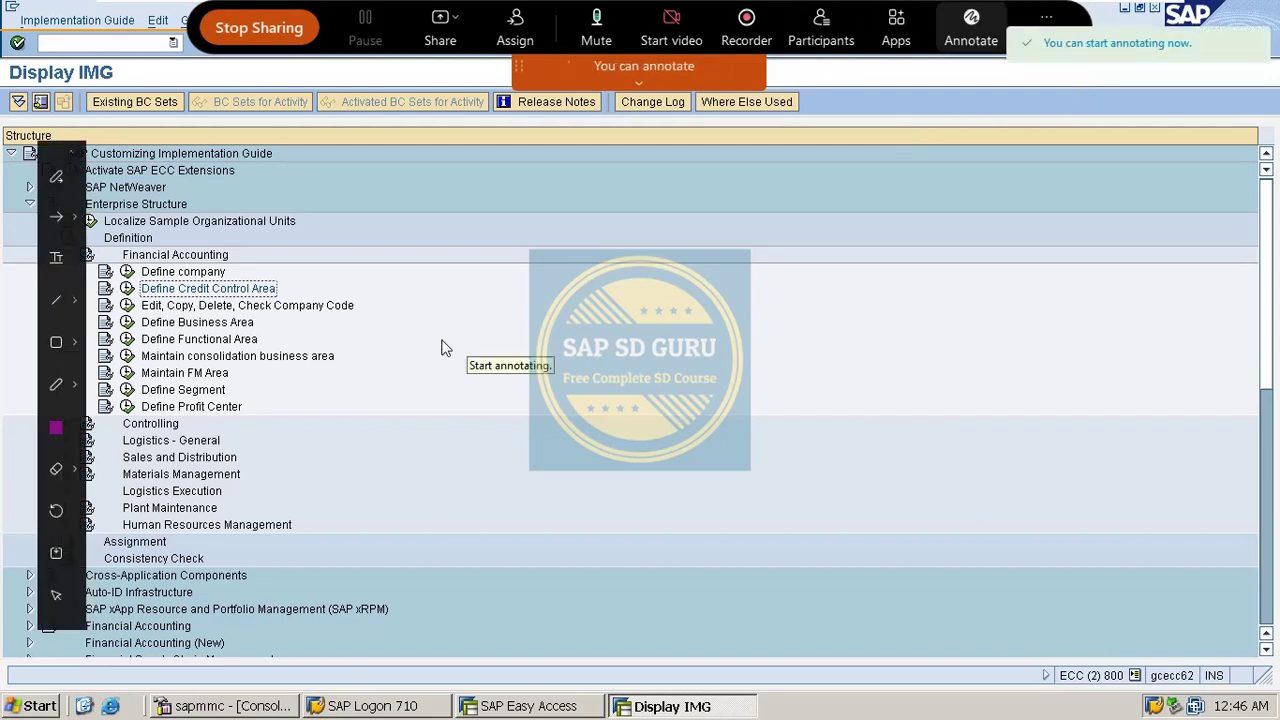
{"action": "mouse_move", "coordinate": [495, 312]}
{"action": "left_mouse_down"}
{"action": "mouse_move", "coordinate": [490, 398]}
{"action": "mouse_move", "coordinate": [522, 300]}
{"action": "left_mouse_up"}
{"action": "mouse_move", "coordinate": [470, 372]}
{"action": "left_mouse_down"}
{"action": "mouse_move", "coordinate": [540, 318]}
{"action": "mouse_move", "coordinate": [570, 342]}
{"action": "left_mouse_up"}
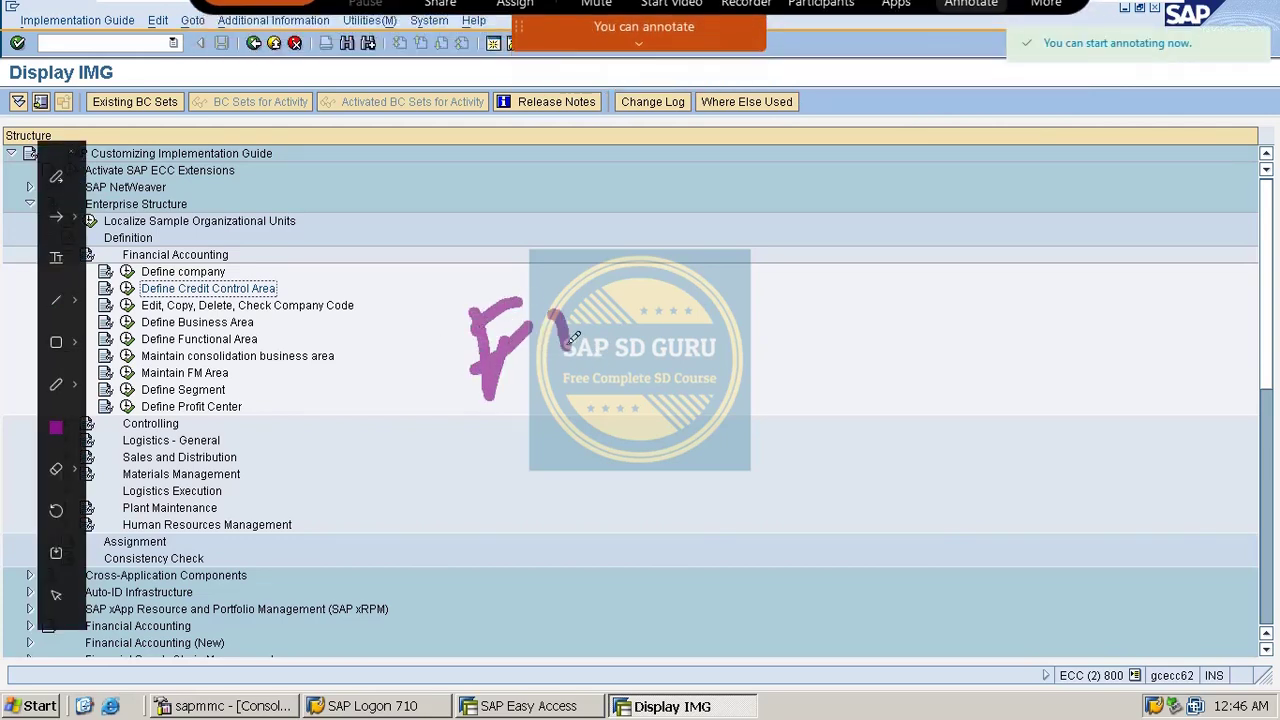
{"action": "mouse_move", "coordinate": [548, 300]}
{"action": "left_mouse_down"}
{"action": "mouse_move", "coordinate": [570, 305]}
{"action": "mouse_move", "coordinate": [545, 375]}
{"action": "left_mouse_up"}
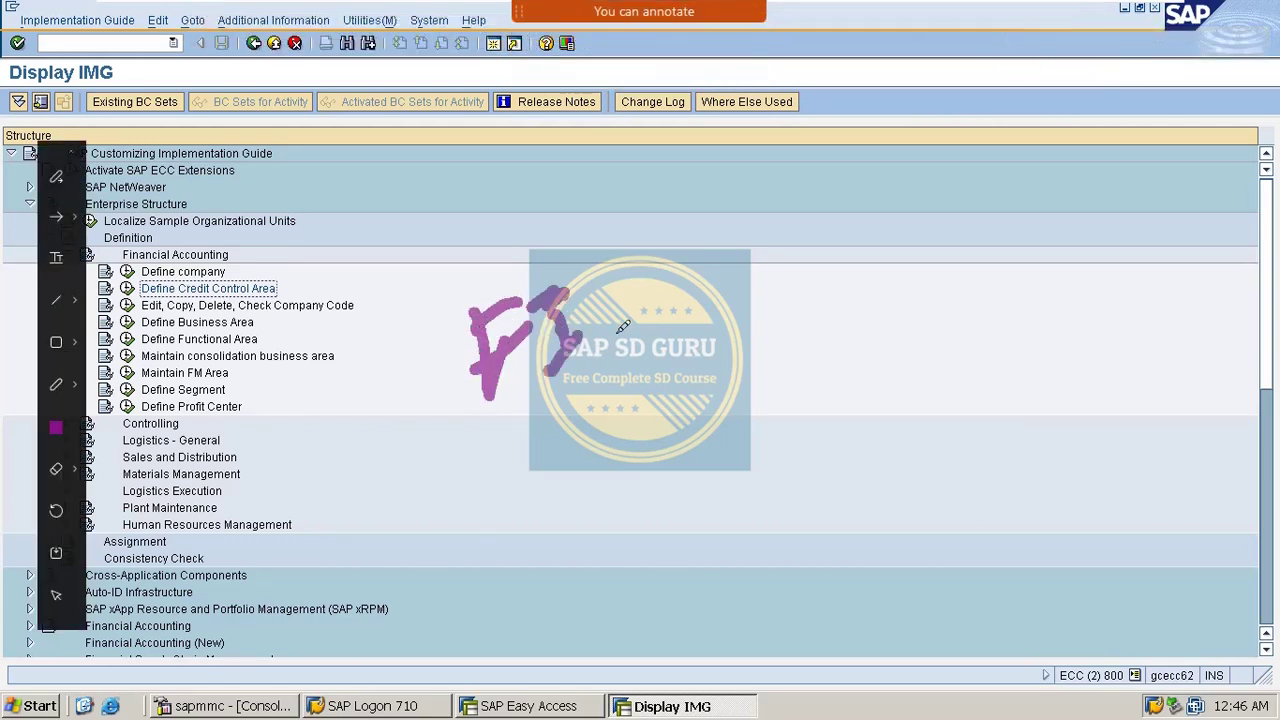
{"action": "mouse_move", "coordinate": [628, 290]}
{"action": "left_mouse_down"}
{"action": "mouse_move", "coordinate": [752, 262]}
{"action": "mouse_move", "coordinate": [760, 290]}
{"action": "left_mouse_up"}
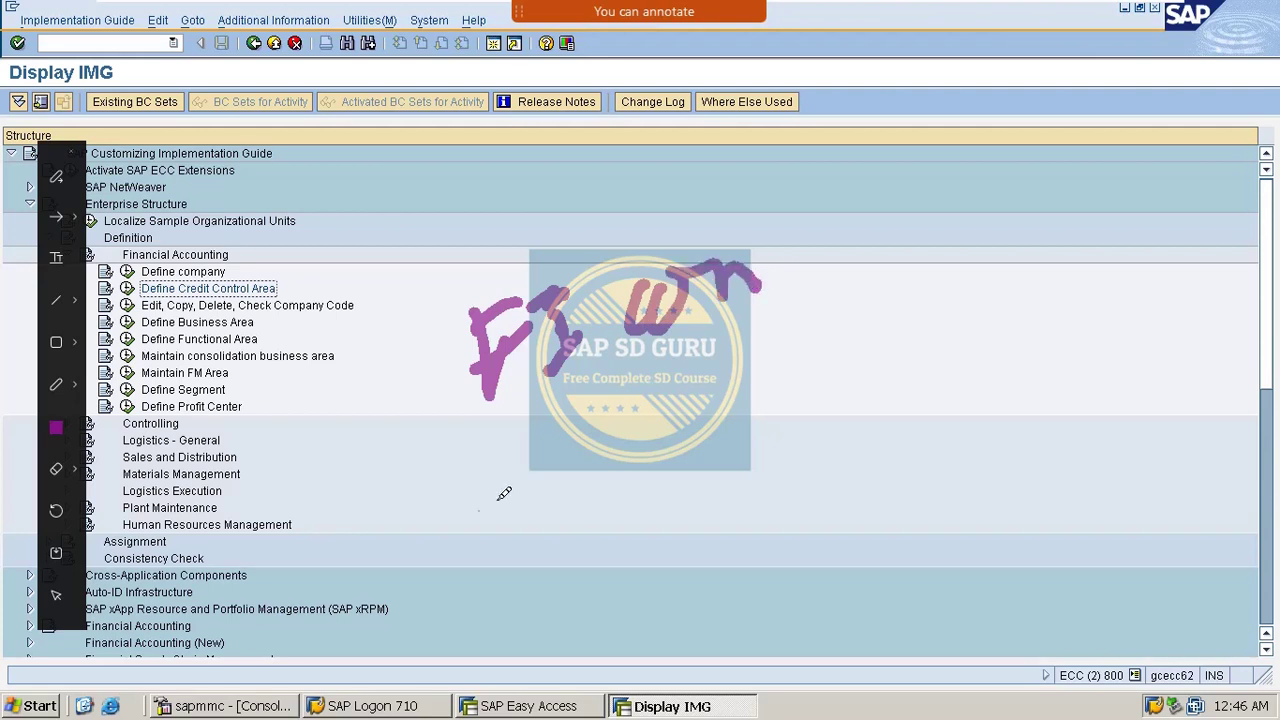
{"action": "left_click_drag", "start_coordinate": [478, 508], "coordinate": [782, 326]}
{"action": "left_click_drag", "start_coordinate": [570, 458], "coordinate": [742, 345]}
{"action": "mouse_move", "coordinate": [800, 248]}
{"action": "left_mouse_down"}
{"action": "mouse_move", "coordinate": [778, 300]}
{"action": "mouse_move", "coordinate": [856, 226]}
{"action": "left_mouse_up"}
{"action": "mouse_move", "coordinate": [858, 222]}
{"action": "left_mouse_down"}
{"action": "mouse_move", "coordinate": [870, 214]}
{"action": "mouse_move", "coordinate": [888, 260]}
{"action": "left_mouse_up"}
{"action": "mouse_move", "coordinate": [906, 192]}
{"action": "left_mouse_down"}
{"action": "mouse_move", "coordinate": [918, 245]}
{"action": "mouse_move", "coordinate": [984, 182]}
{"action": "mouse_move", "coordinate": [1073, 143]}
{"action": "mouse_move", "coordinate": [1090, 165]}
{"action": "mouse_move", "coordinate": [1042, 222]}
{"action": "left_mouse_up"}
{"action": "left_click_drag", "start_coordinate": [856, 310], "coordinate": [978, 248]}
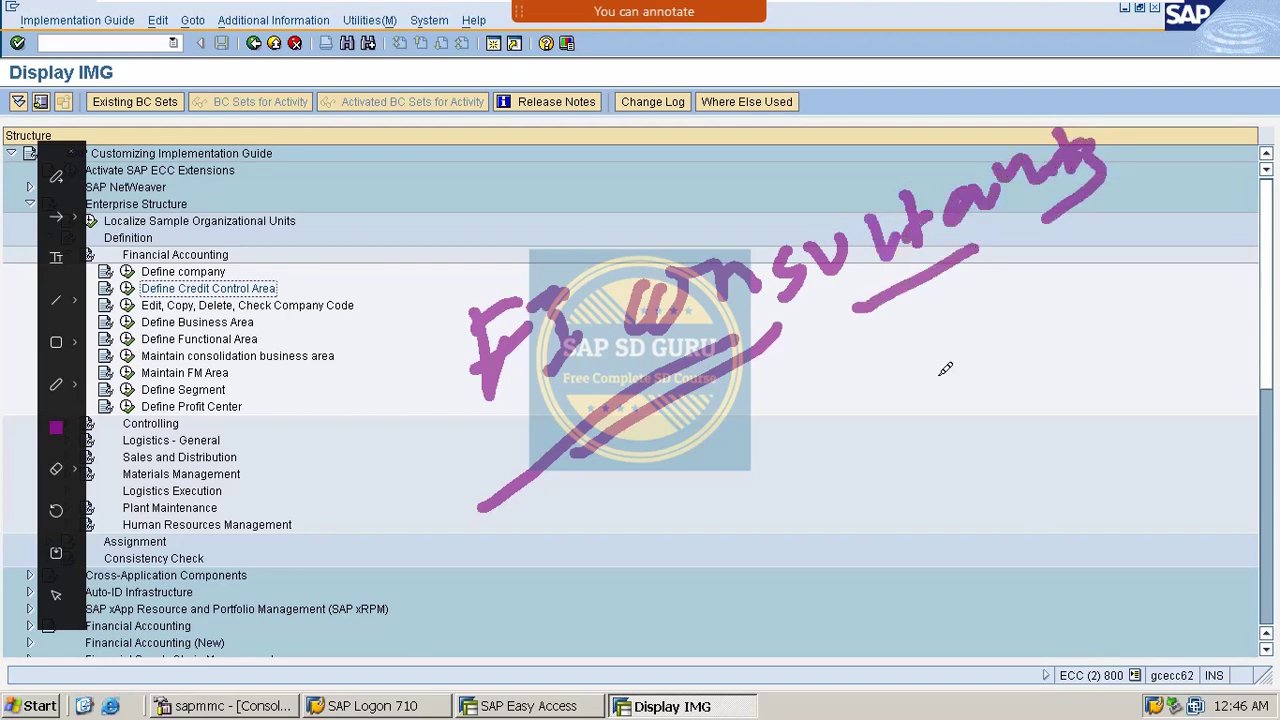
Annotate below with an arrow to "assign" and a C.C.C to C.Code arrow sketch, and end the annotation
{"action": "mouse_move", "coordinate": [786, 384]}
{"action": "left_mouse_down"}
{"action": "mouse_move", "coordinate": [816, 420]}
{"action": "mouse_move", "coordinate": [800, 450]}
{"action": "mouse_move", "coordinate": [828, 390]}
{"action": "left_mouse_up"}
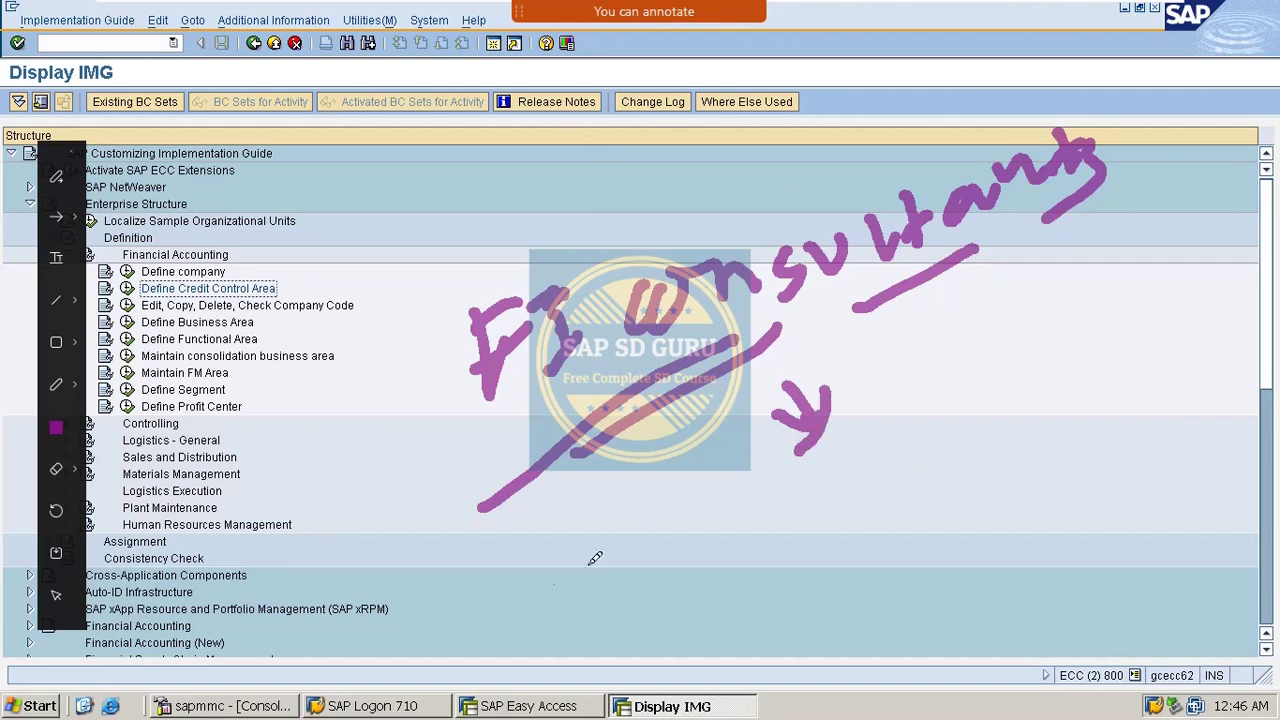
{"action": "mouse_move", "coordinate": [636, 530]}
{"action": "left_mouse_down"}
{"action": "mouse_move", "coordinate": [651, 511]}
{"action": "mouse_move", "coordinate": [718, 500]}
{"action": "mouse_move", "coordinate": [773, 465]}
{"action": "mouse_move", "coordinate": [848, 470]}
{"action": "mouse_move", "coordinate": [932, 452]}
{"action": "left_mouse_up"}
{"action": "left_click", "coordinate": [762, 455]}
{"action": "left_click_drag", "start_coordinate": [1015, 344], "coordinate": [1038, 366]}
{"action": "left_click_drag", "start_coordinate": [1088, 318], "coordinate": [1100, 335]}
{"action": "left_click", "coordinate": [1120, 332]}
{"action": "left_click_drag", "start_coordinate": [1165, 292], "coordinate": [1182, 315]}
{"action": "left_click", "coordinate": [1100, 393]}
{"action": "left_click_drag", "start_coordinate": [1099, 390], "coordinate": [1100, 458]}
{"action": "left_click_drag", "start_coordinate": [1078, 430], "coordinate": [1100, 460]}
{"action": "left_click_drag", "start_coordinate": [1120, 412], "coordinate": [1100, 462]}
{"action": "left_click_drag", "start_coordinate": [1078, 505], "coordinate": [1082, 522]}
{"action": "left_click", "coordinate": [1108, 507]}
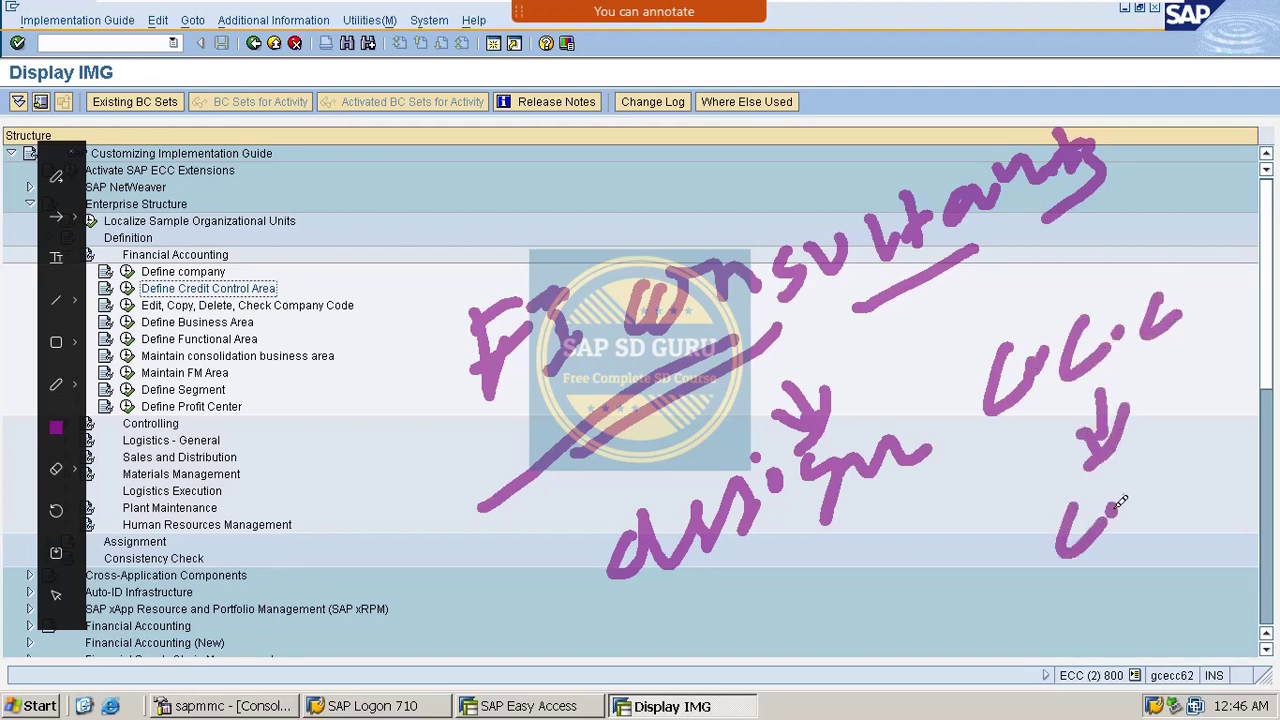
{"action": "mouse_move", "coordinate": [1155, 452]}
{"action": "left_mouse_down"}
{"action": "mouse_move", "coordinate": [1198, 472]}
{"action": "mouse_move", "coordinate": [1214, 440]}
{"action": "mouse_move", "coordinate": [1248, 430]}
{"action": "mouse_move", "coordinate": [1275, 370]}
{"action": "left_mouse_up"}
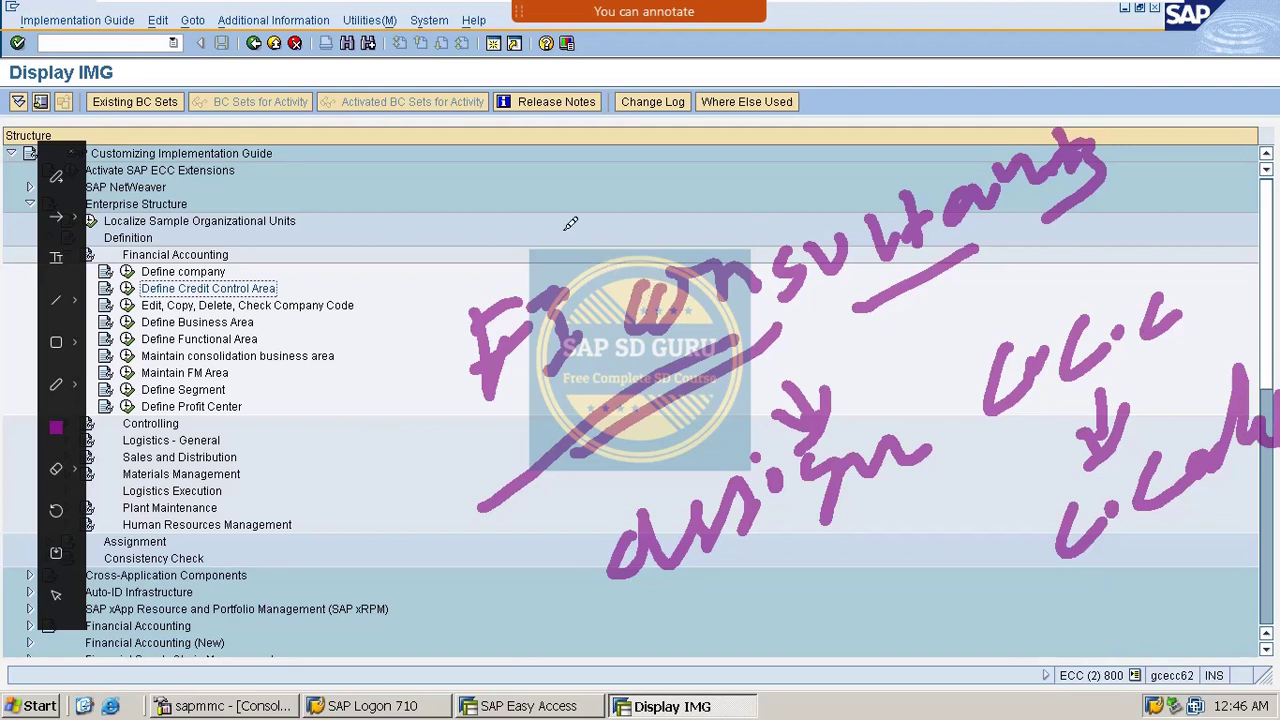
{"action": "key", "text": "Escape"}
Leave the current transaction with /n and open the SAP Reference IMG through transaction SPRO
{"action": "left_click", "coordinate": [133, 42]}
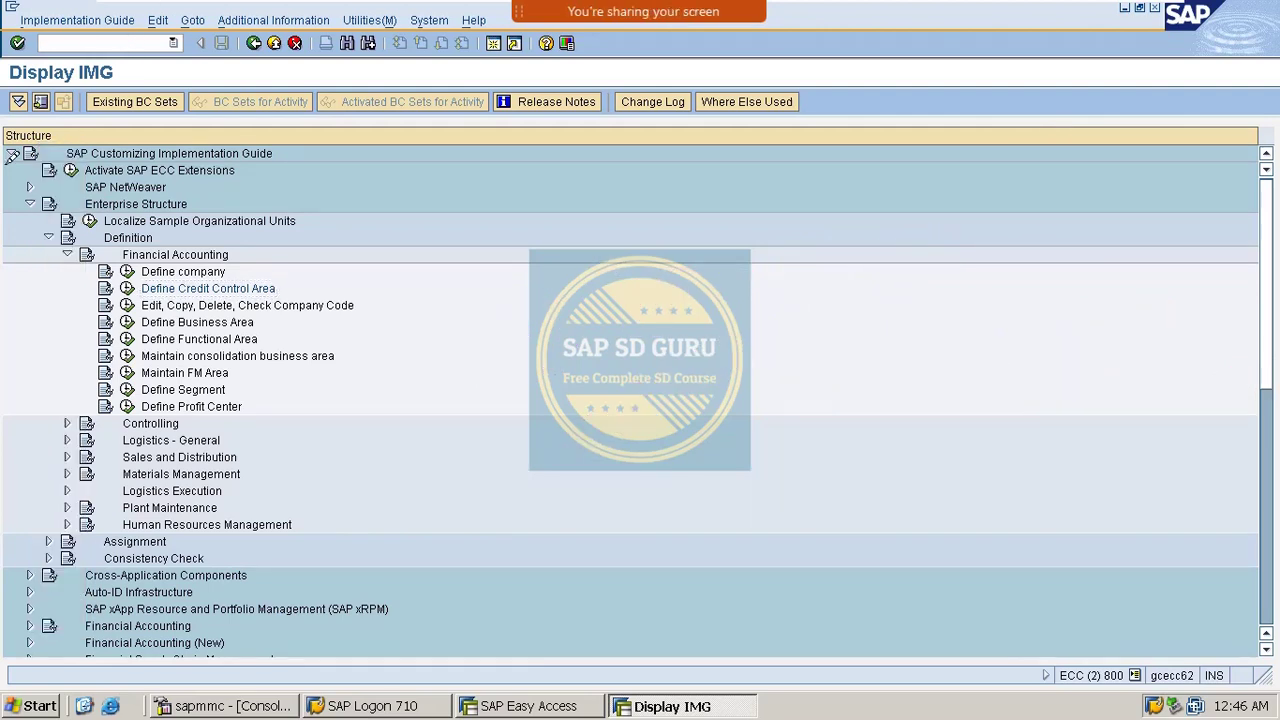
{"action": "type", "text": "/n"}
{"action": "key", "text": "Return"}
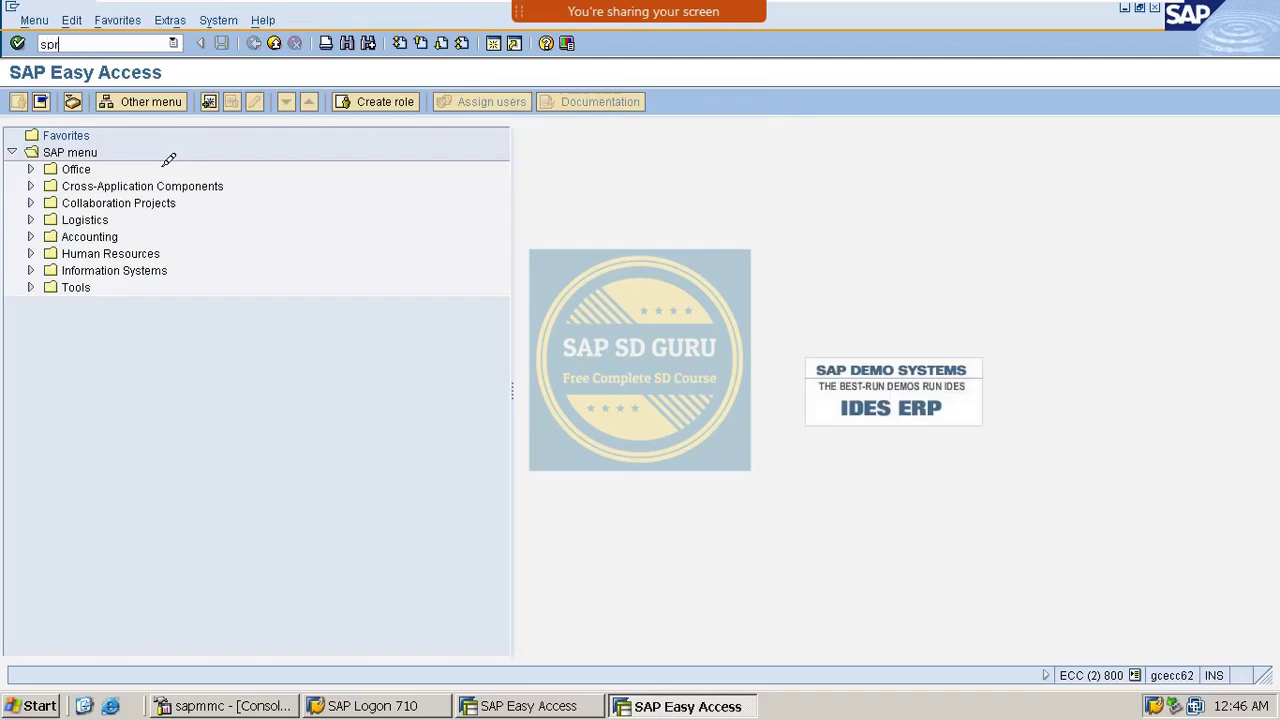
{"action": "key", "text": "Return"}
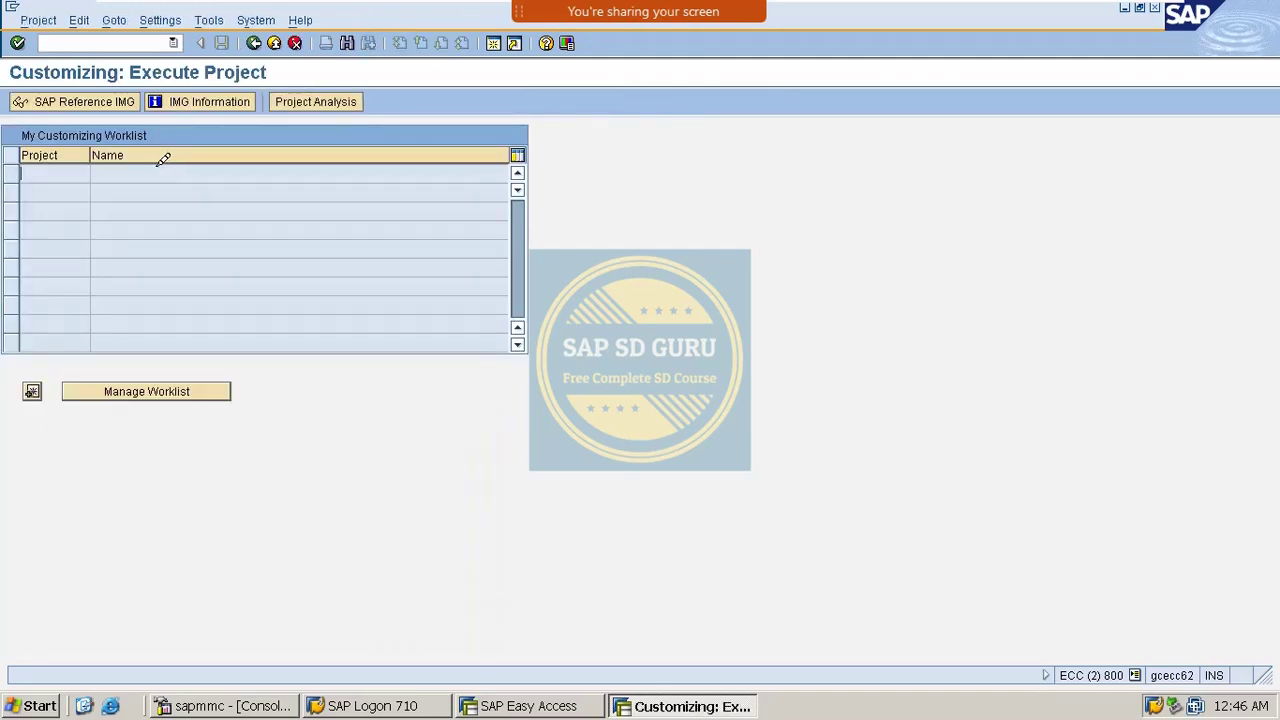
{"action": "left_click", "coordinate": [75, 98]}
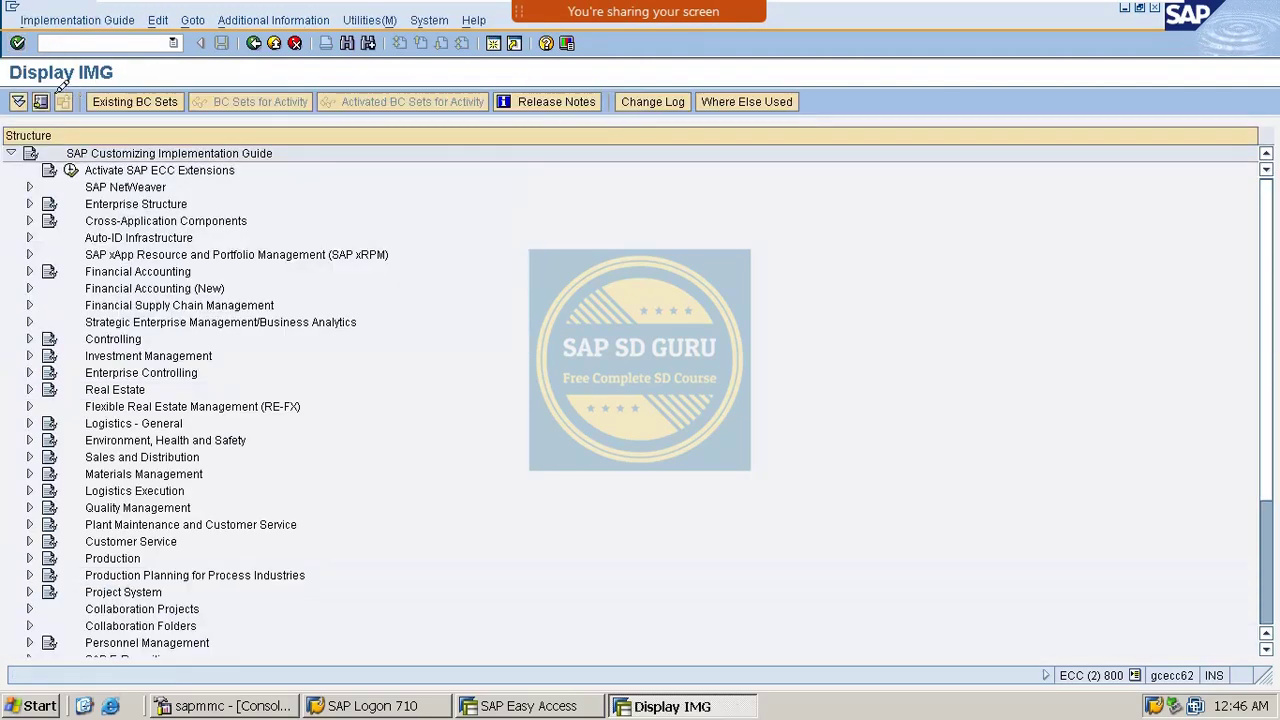
Open the Assign company code to credit control area activity under Enterprise Structure, Assignment, Financial Accounting
{"action": "left_click", "coordinate": [30, 203]}
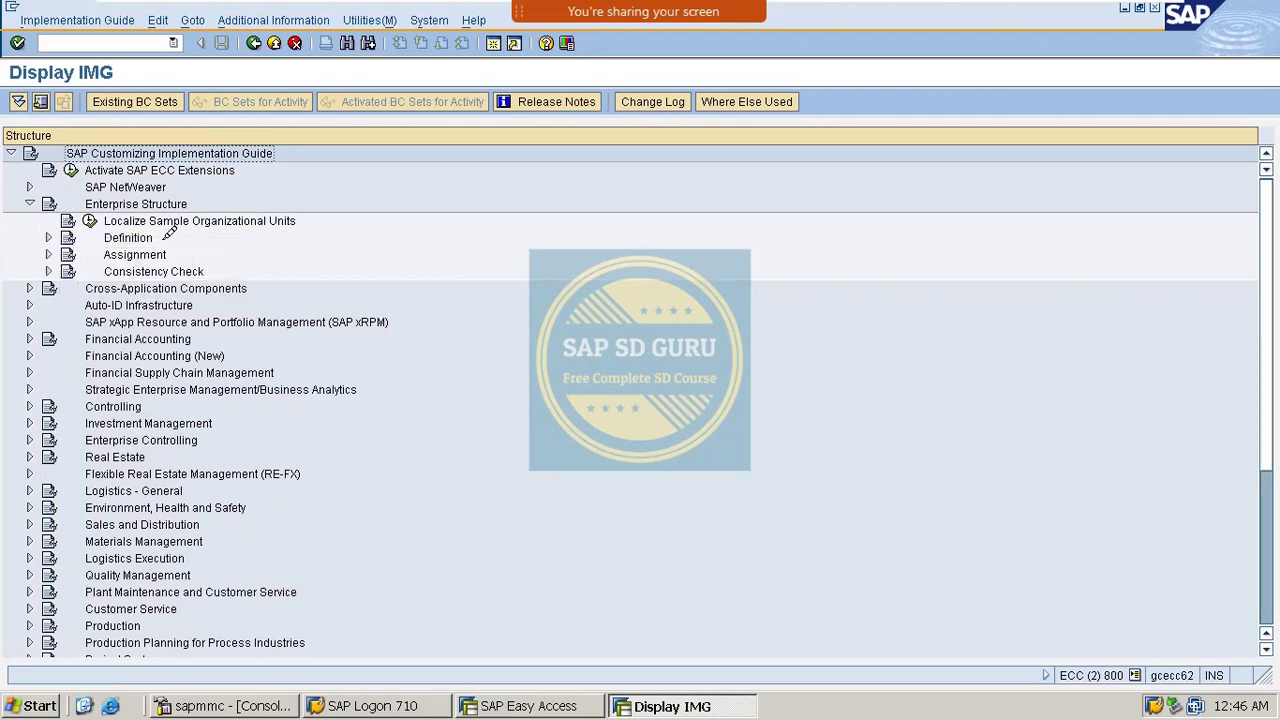
{"action": "left_click", "coordinate": [48, 254]}
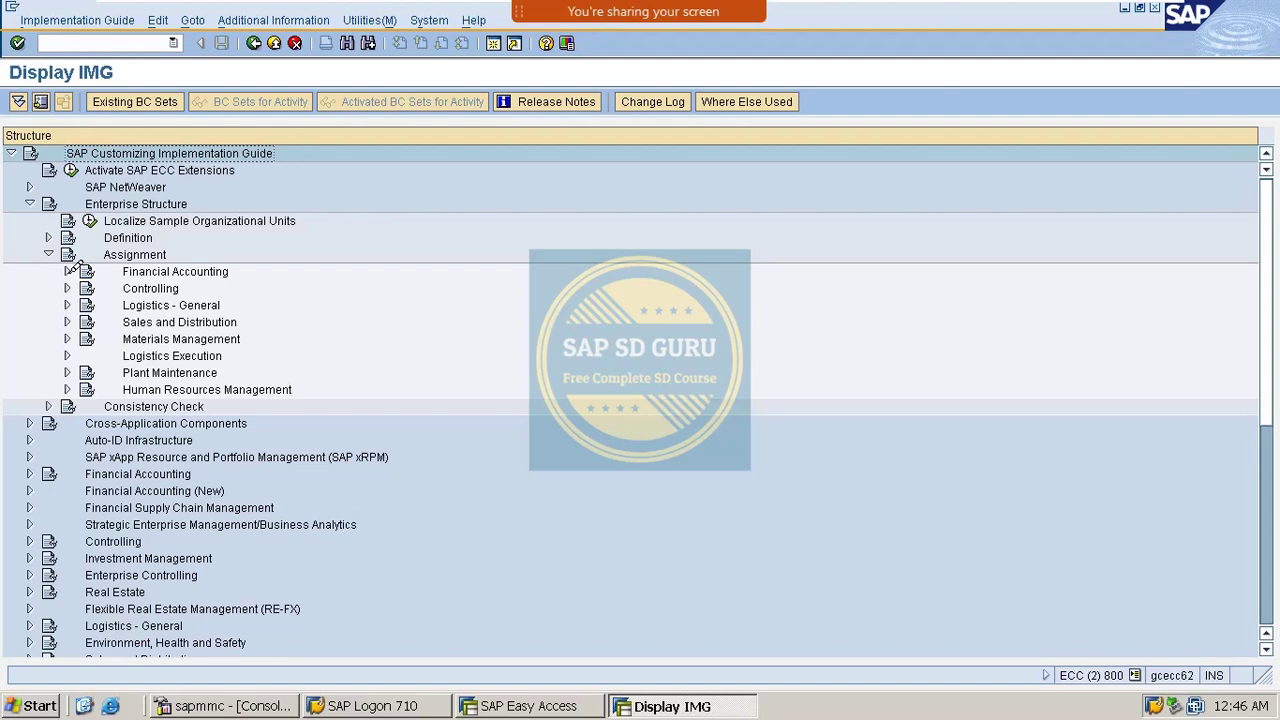
{"action": "left_click", "coordinate": [67, 271]}
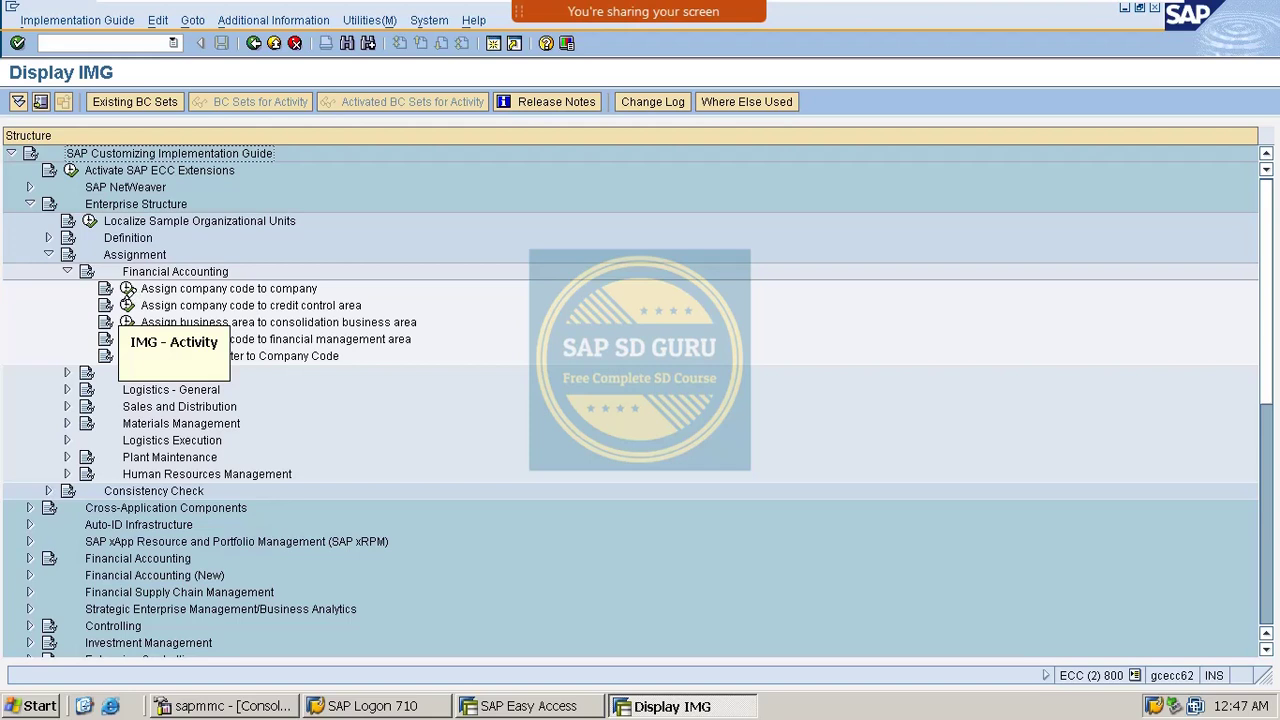
{"action": "left_click", "coordinate": [127, 305]}
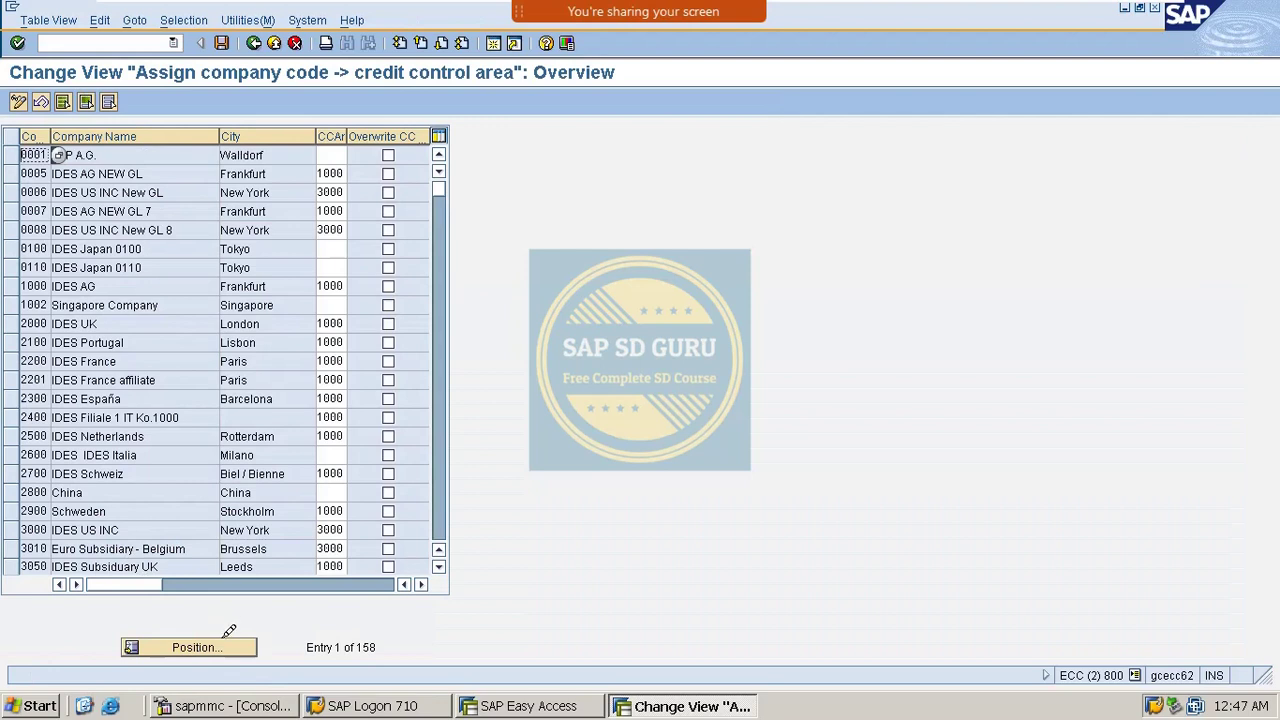
Position the company code assignment list on company code M100
{"action": "left_click", "coordinate": [232, 646]}
{"action": "type", "text": "m"}
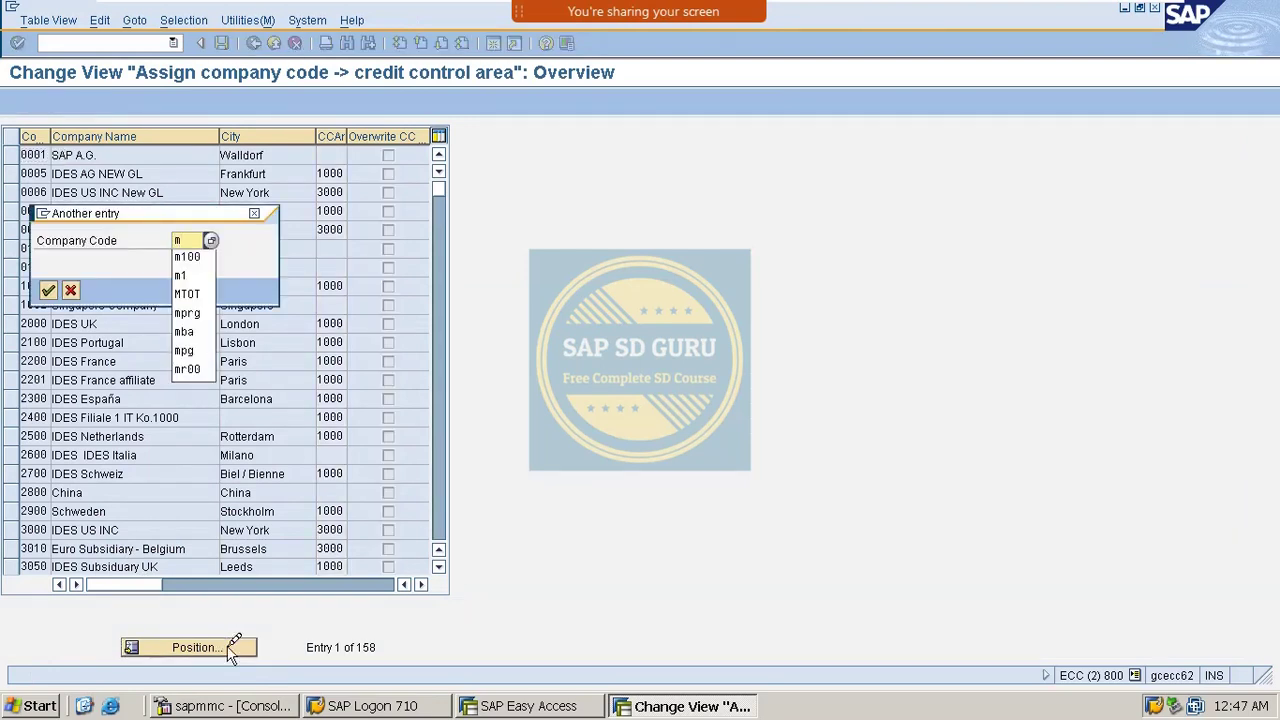
{"action": "type", "text": "100"}
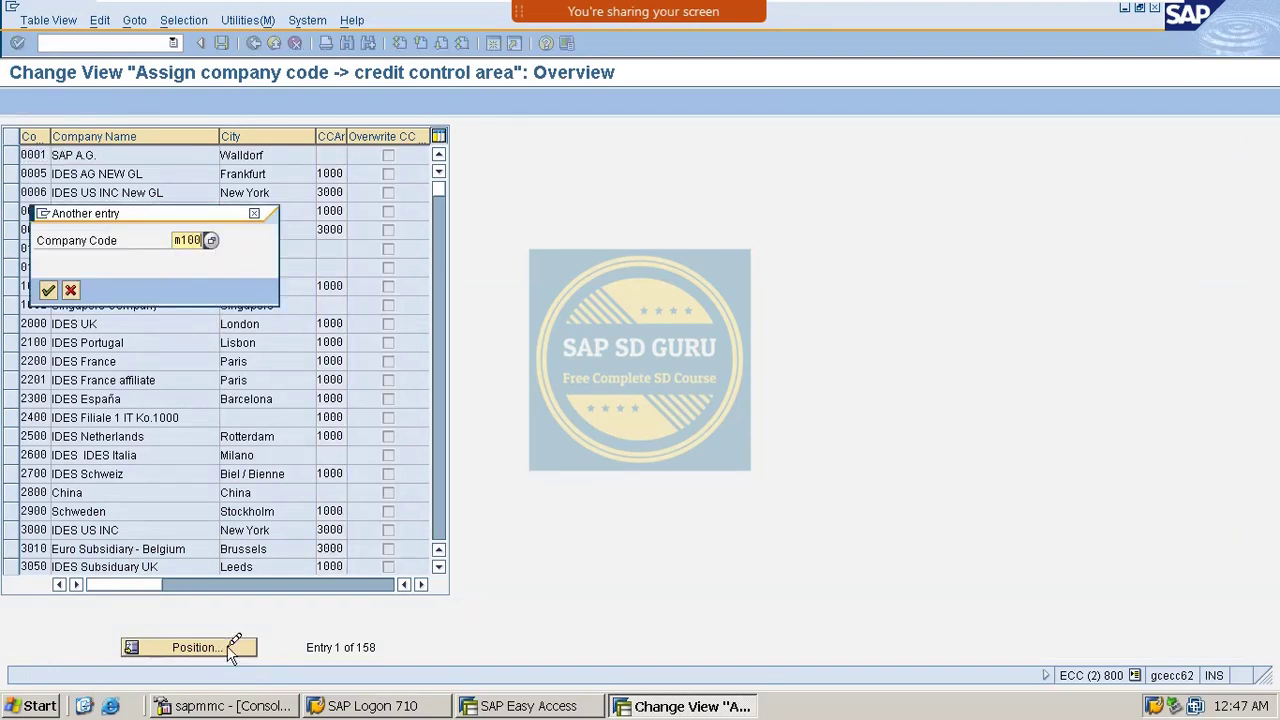
{"action": "key", "text": "Return"}
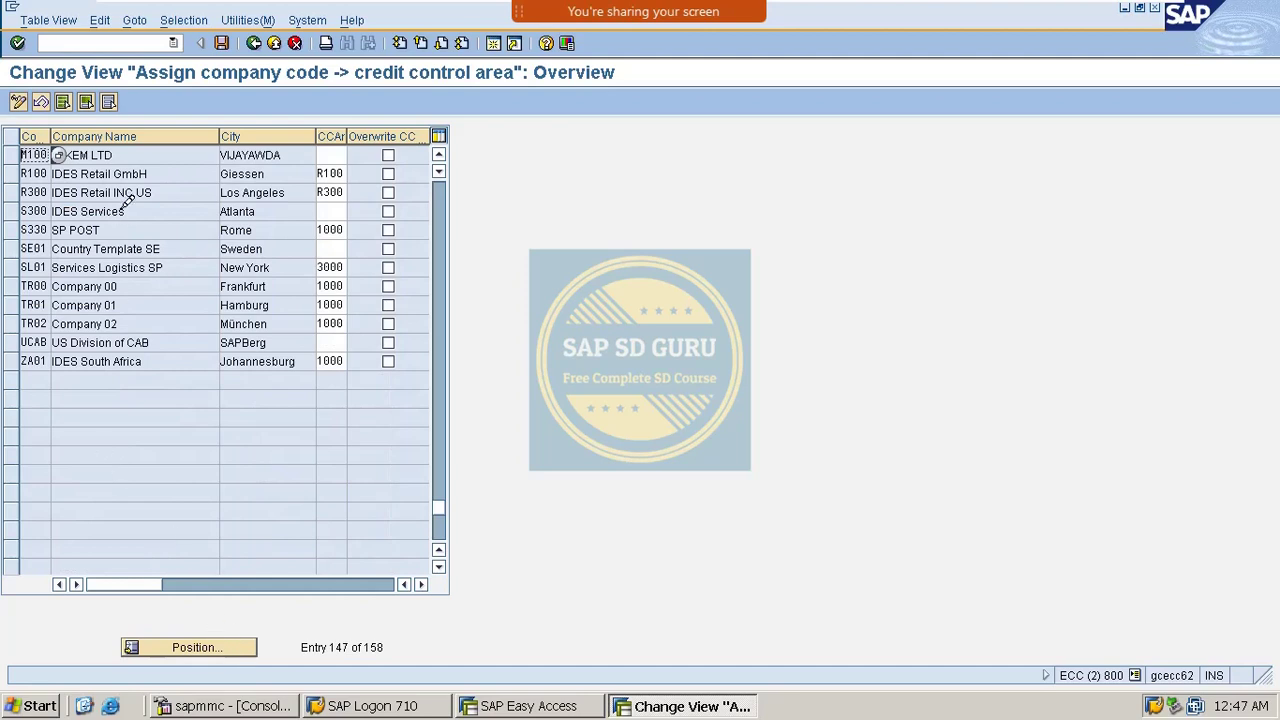
Assign credit control area M100 to company code M100, save the assignment and return to the IMG structure
{"action": "left_click", "coordinate": [325, 156]}
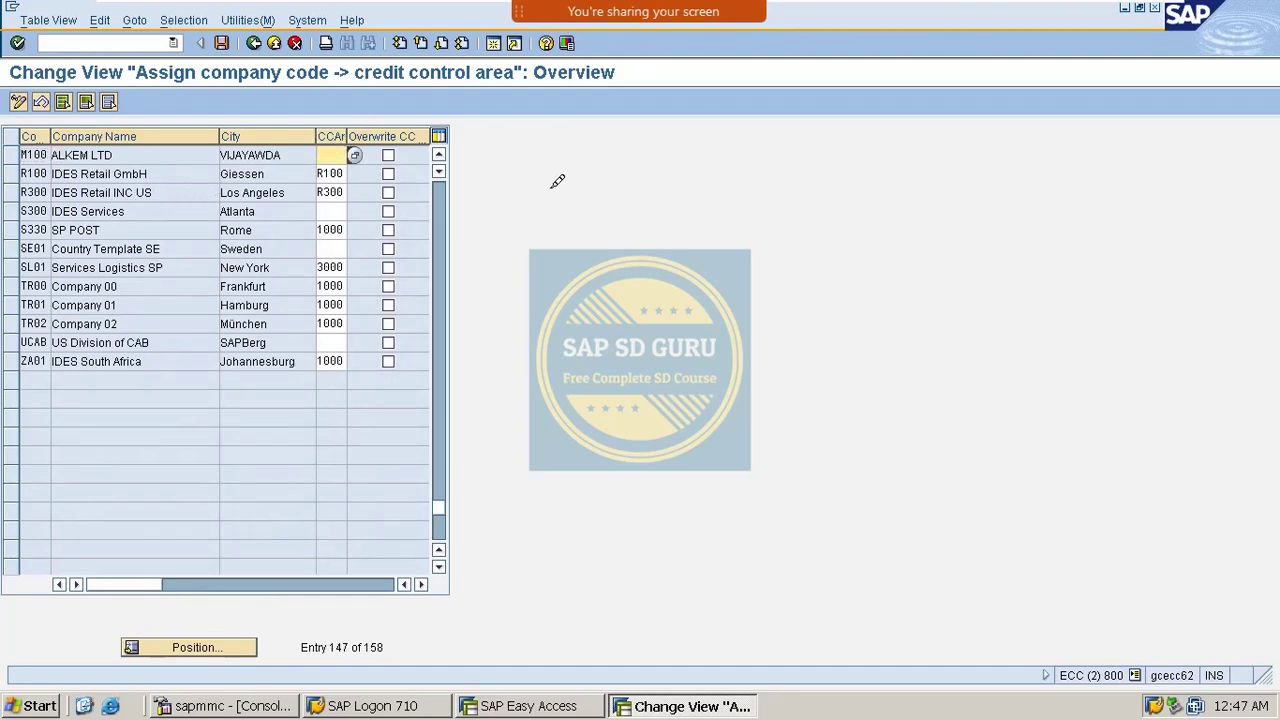
{"action": "type", "text": "m100"}
{"action": "key", "text": "Return"}
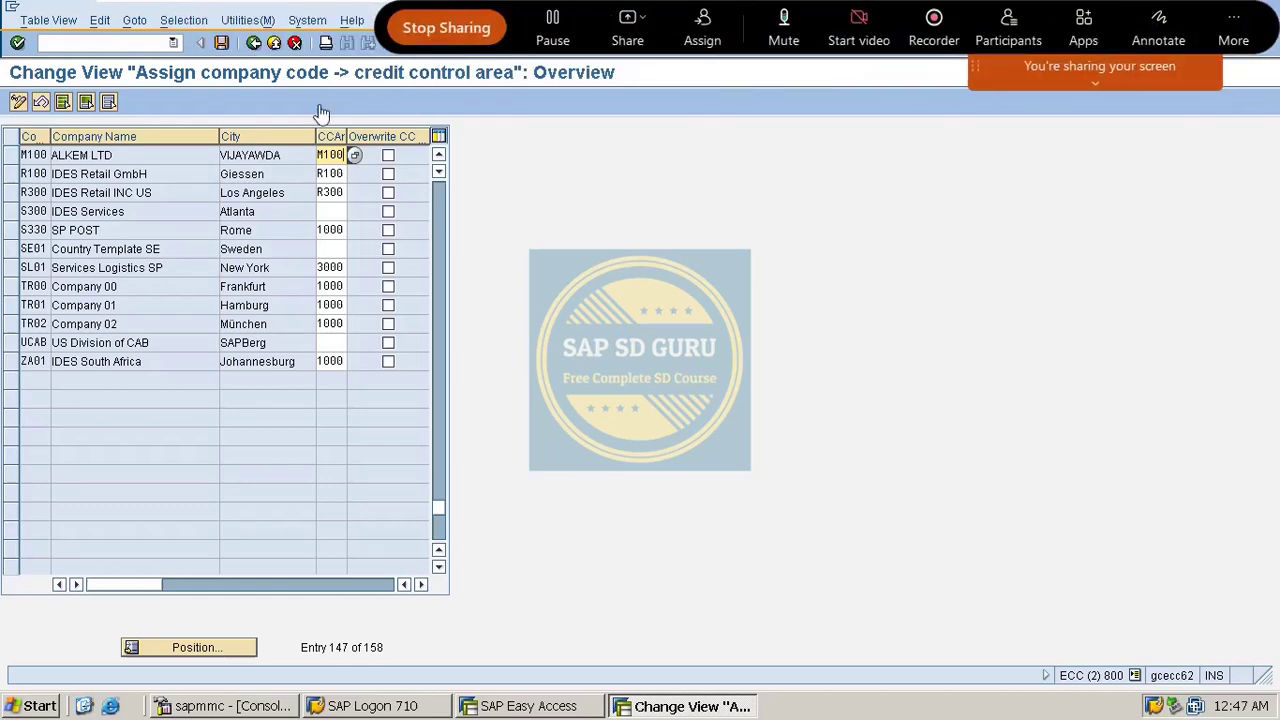
{"action": "left_click", "coordinate": [222, 43]}
{"action": "left_click", "coordinate": [48, 290]}
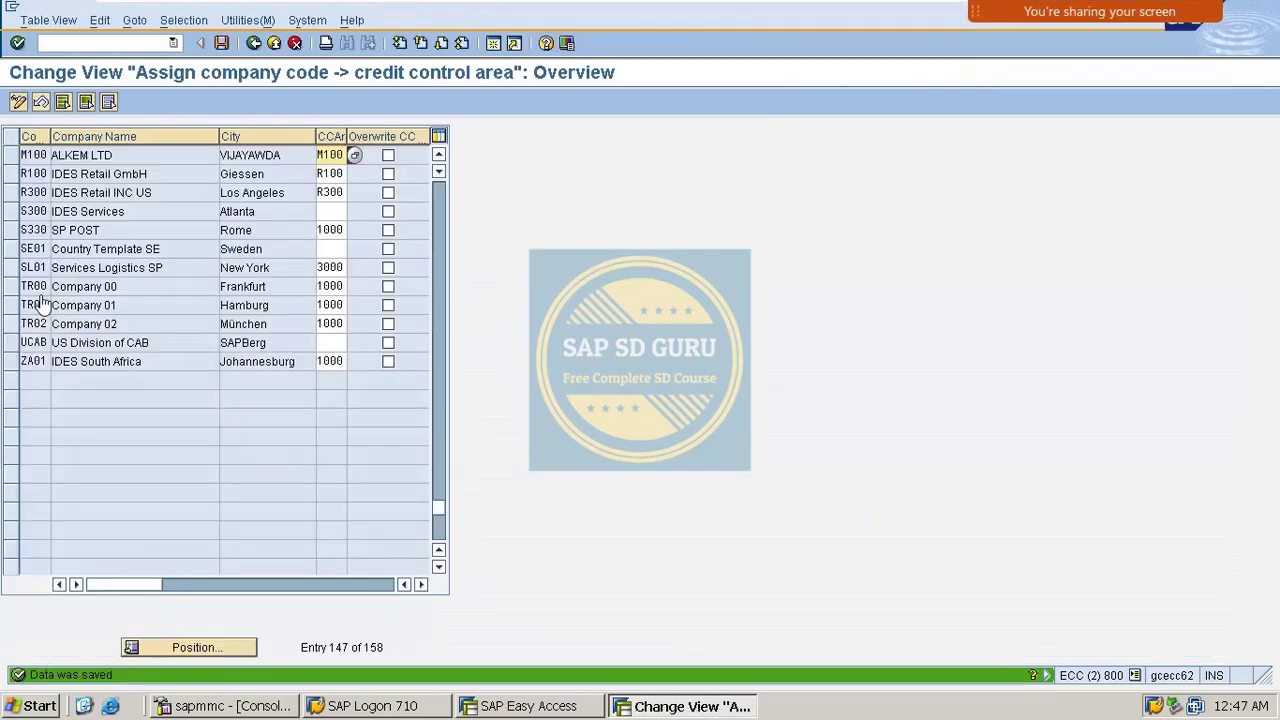
{"action": "left_click", "coordinate": [222, 43]}
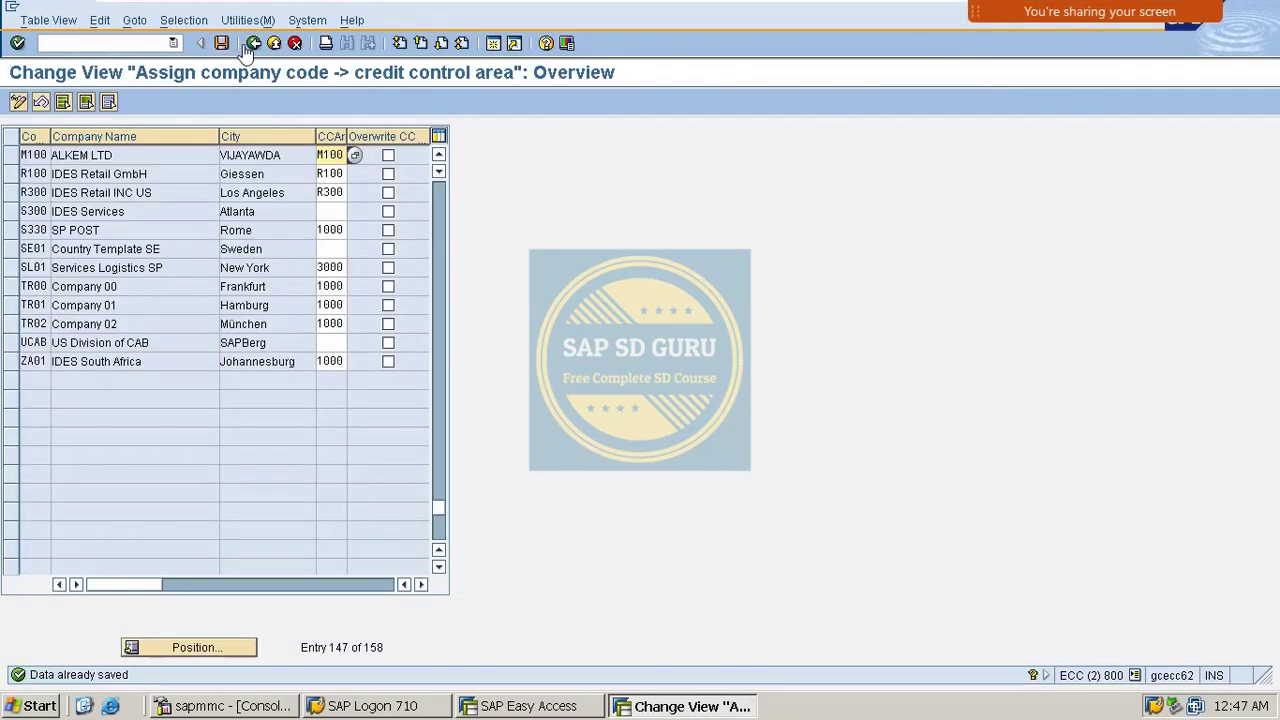
{"action": "left_click", "coordinate": [253, 44]}
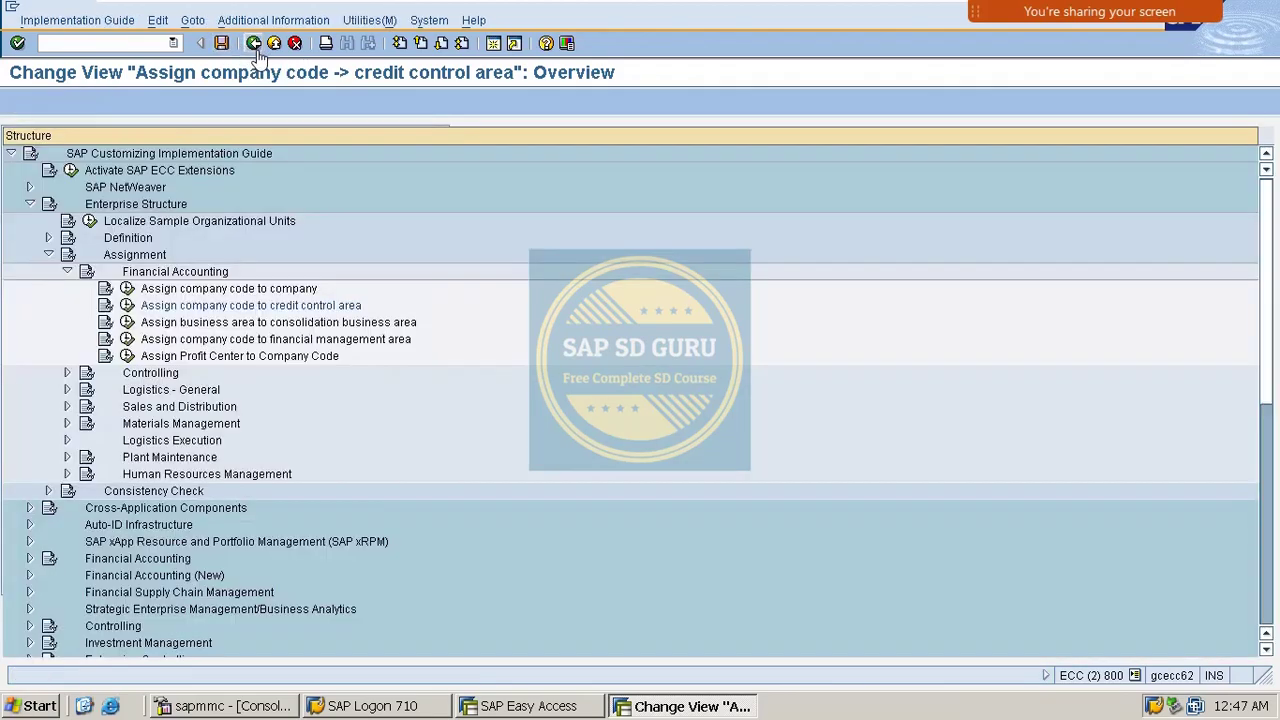